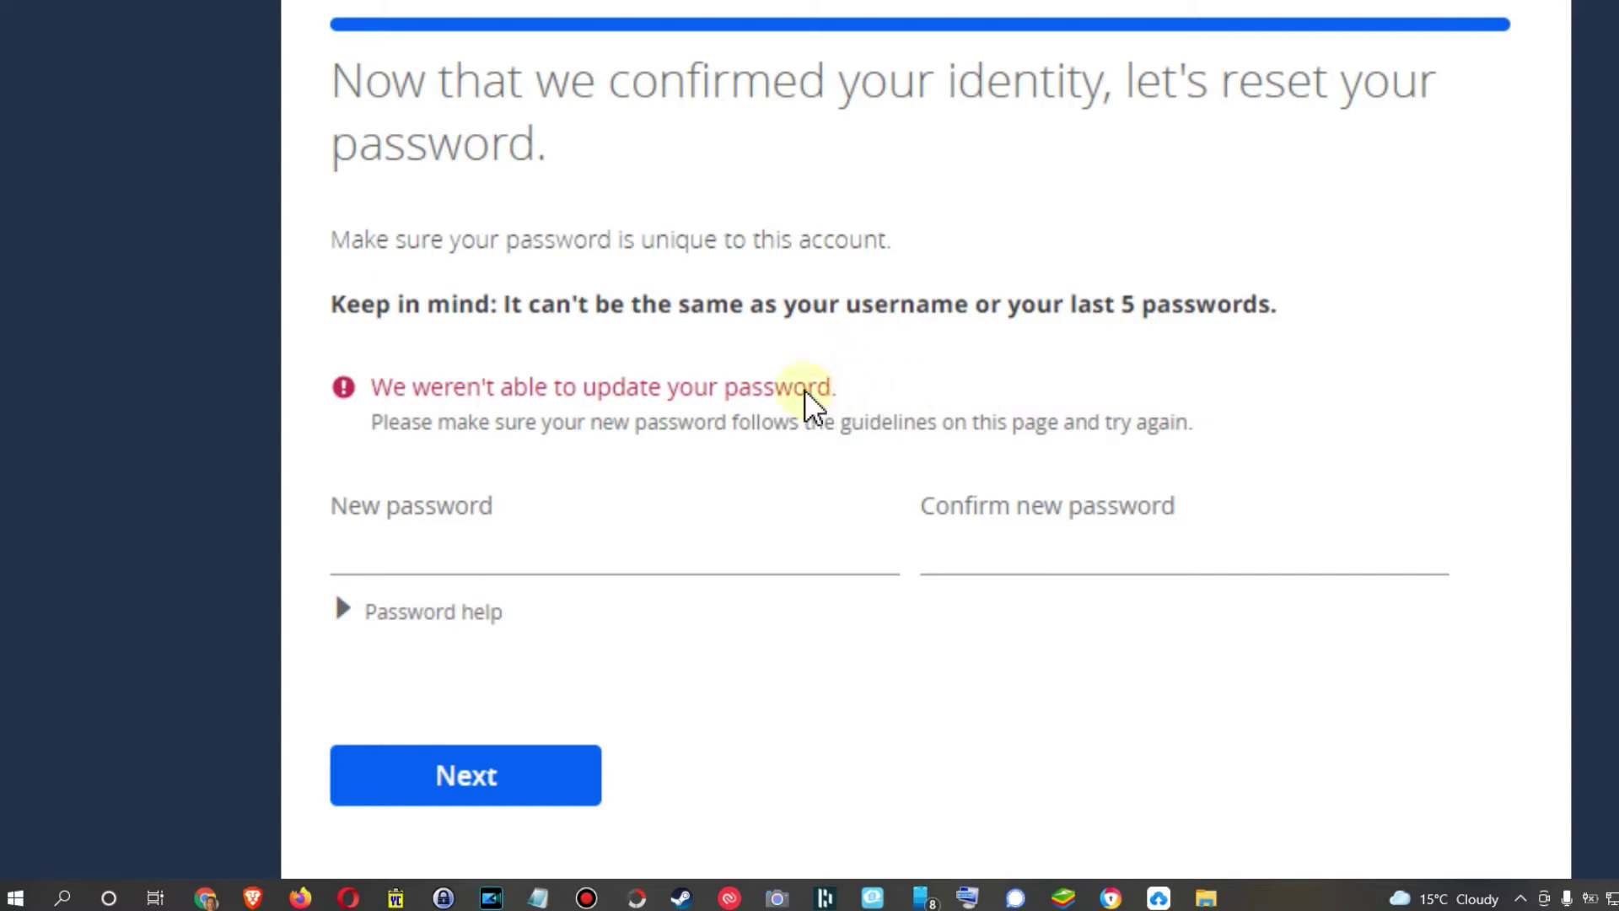
Step: Save the password-reset screenshot from Brave as the PNG_MEDIUM file 'KH0VNGkk (1).png_medium'
{"action": "right_click", "coordinate": [711, 412]}
{"action": "right_click", "coordinate": [589, 474]}
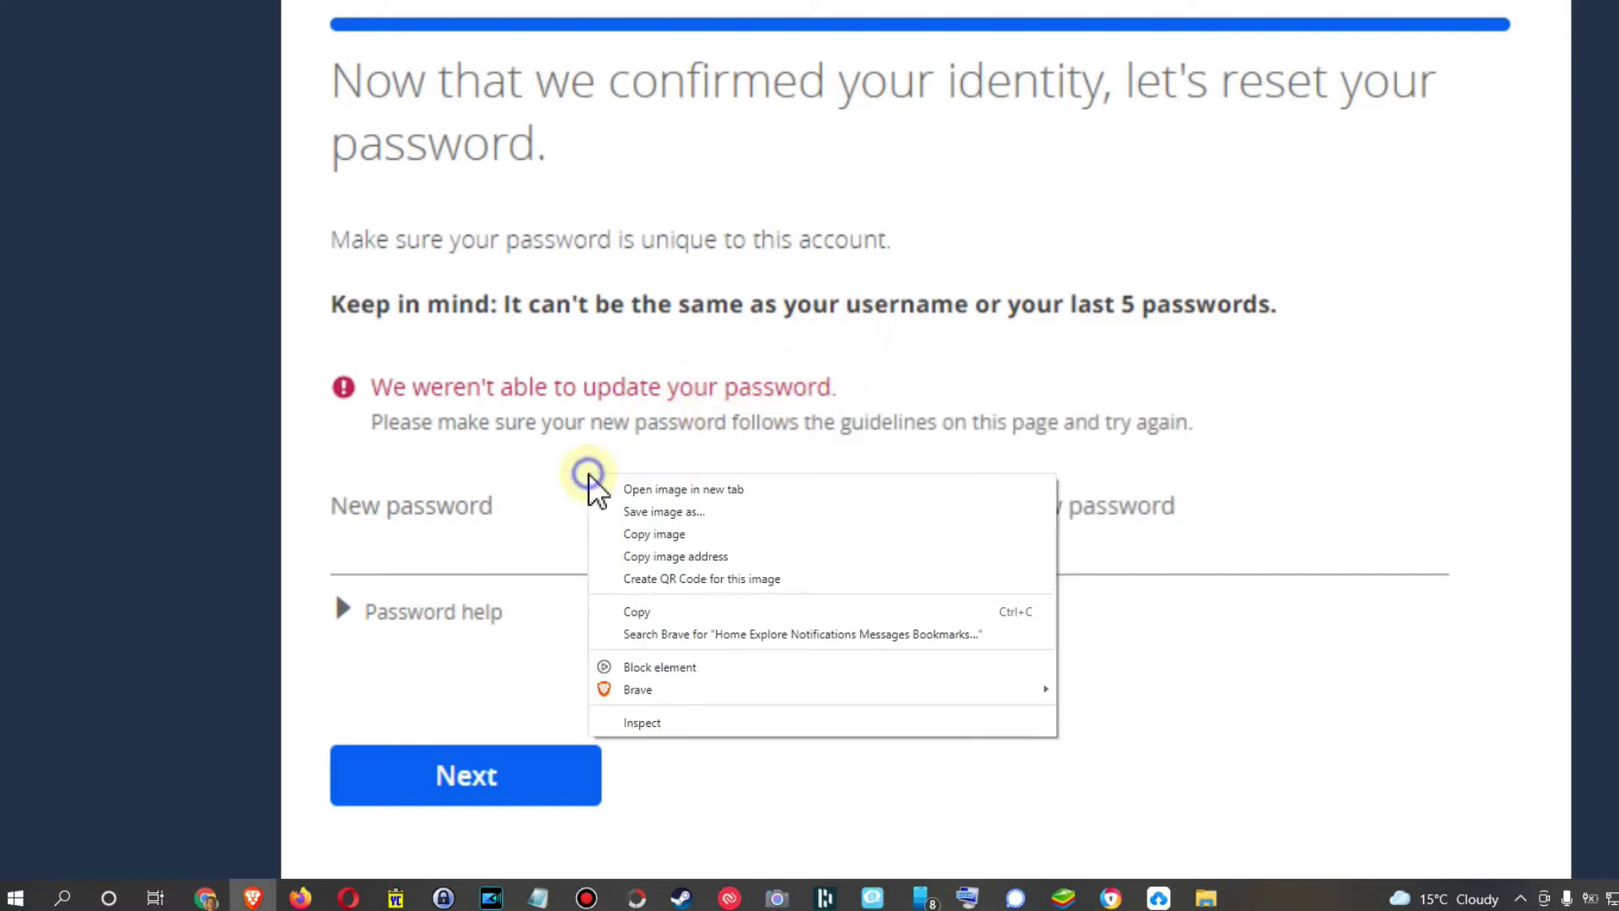
{"action": "left_click", "coordinate": [654, 516]}
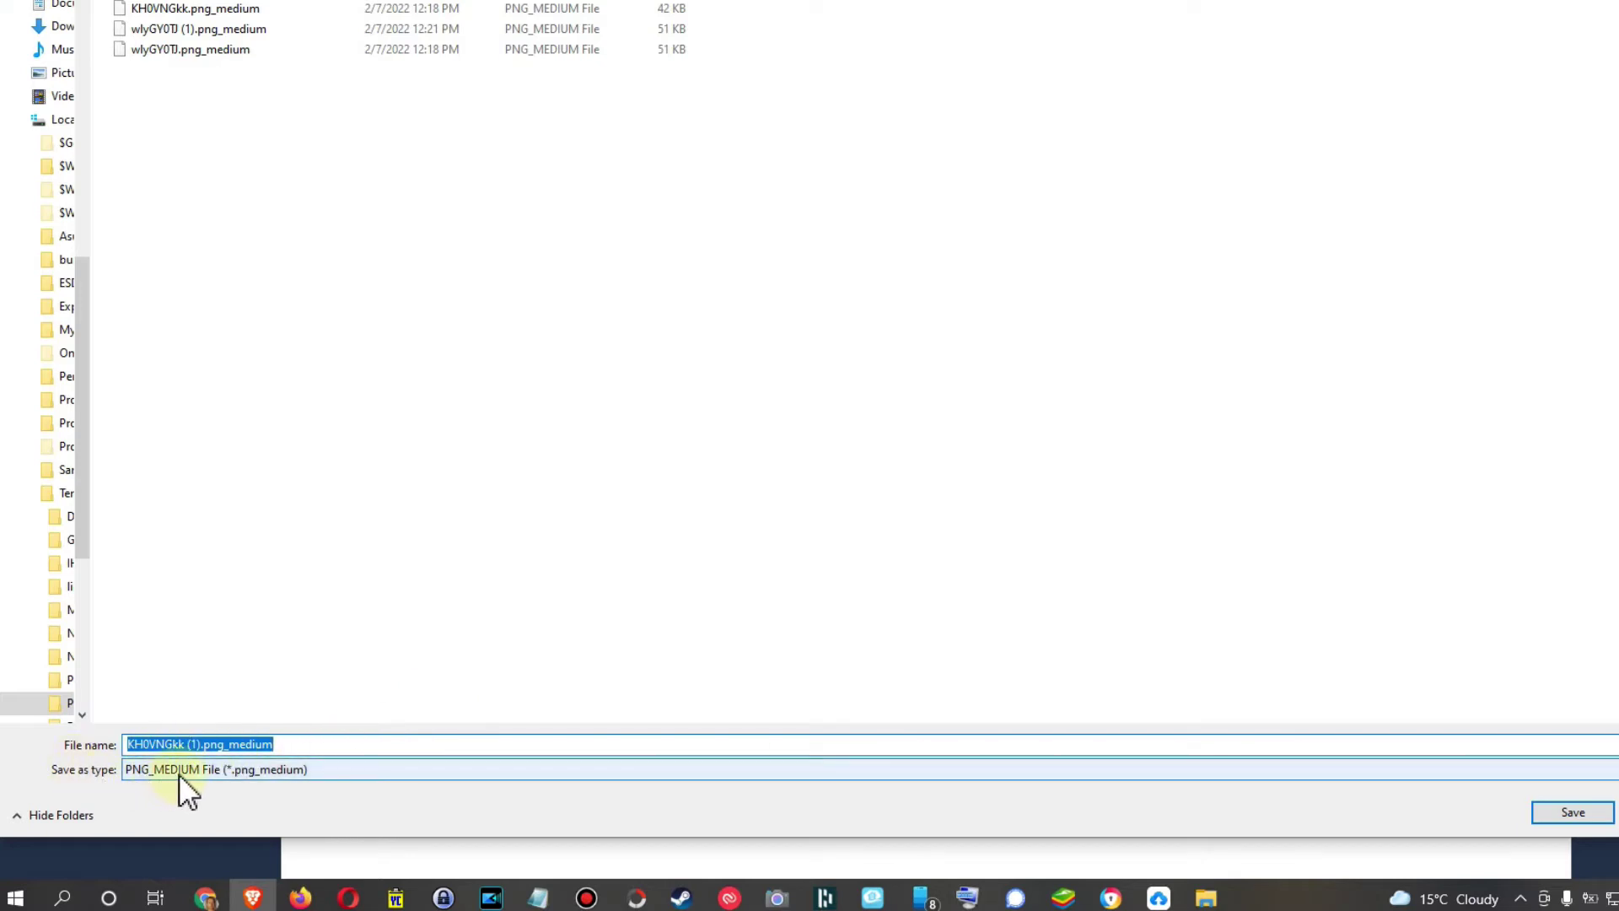
{"action": "left_click", "coordinate": [267, 771]}
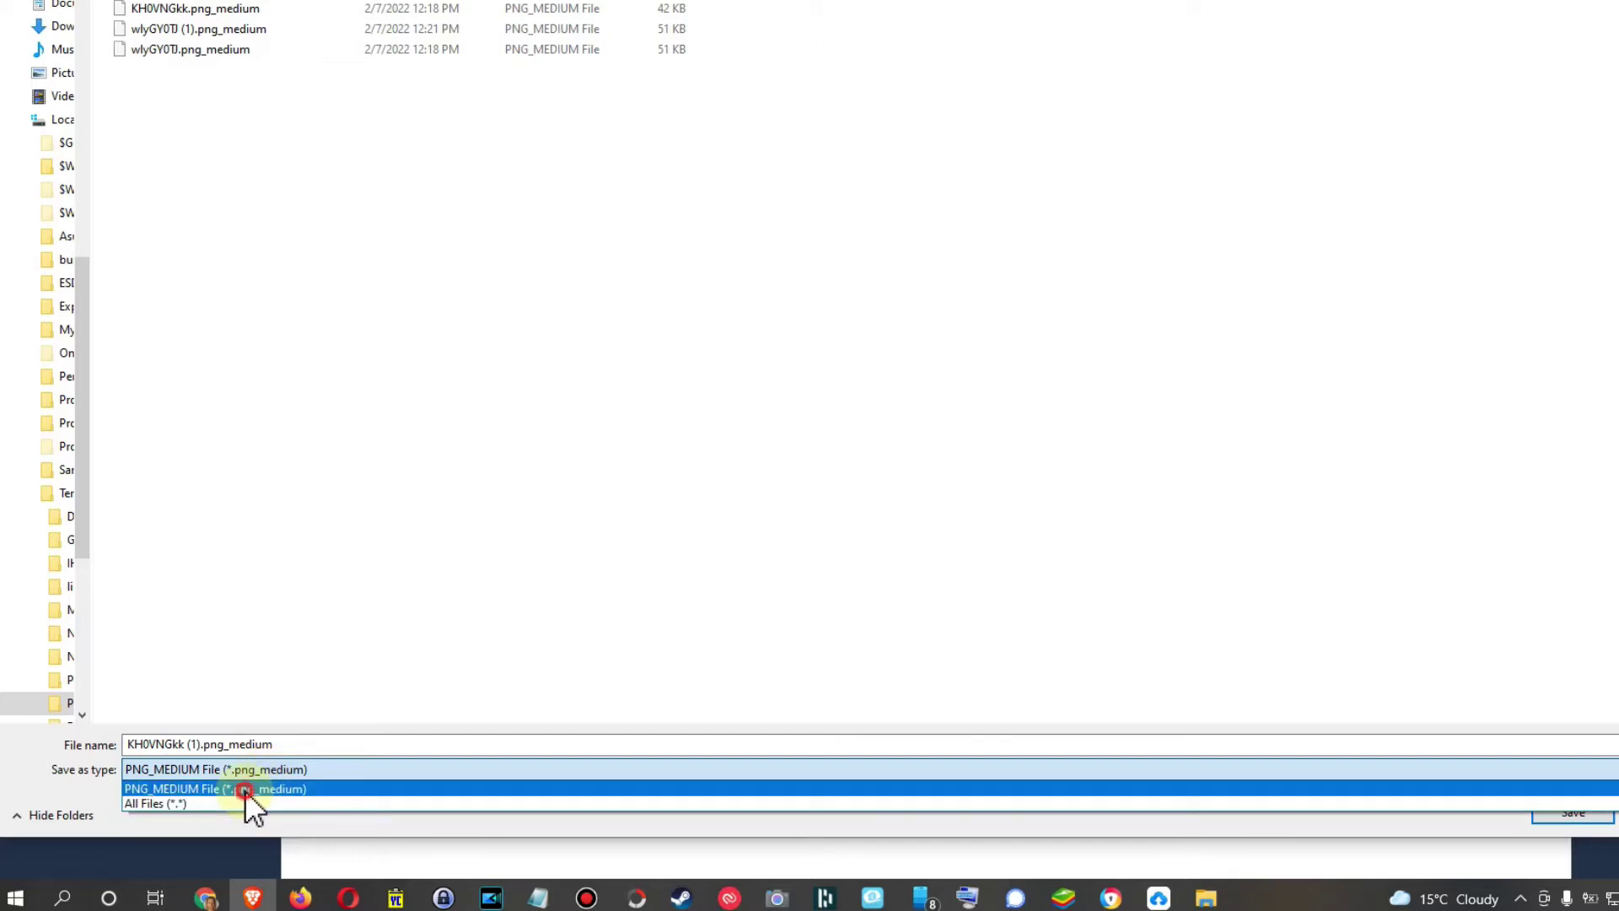
{"action": "left_click", "coordinate": [244, 790]}
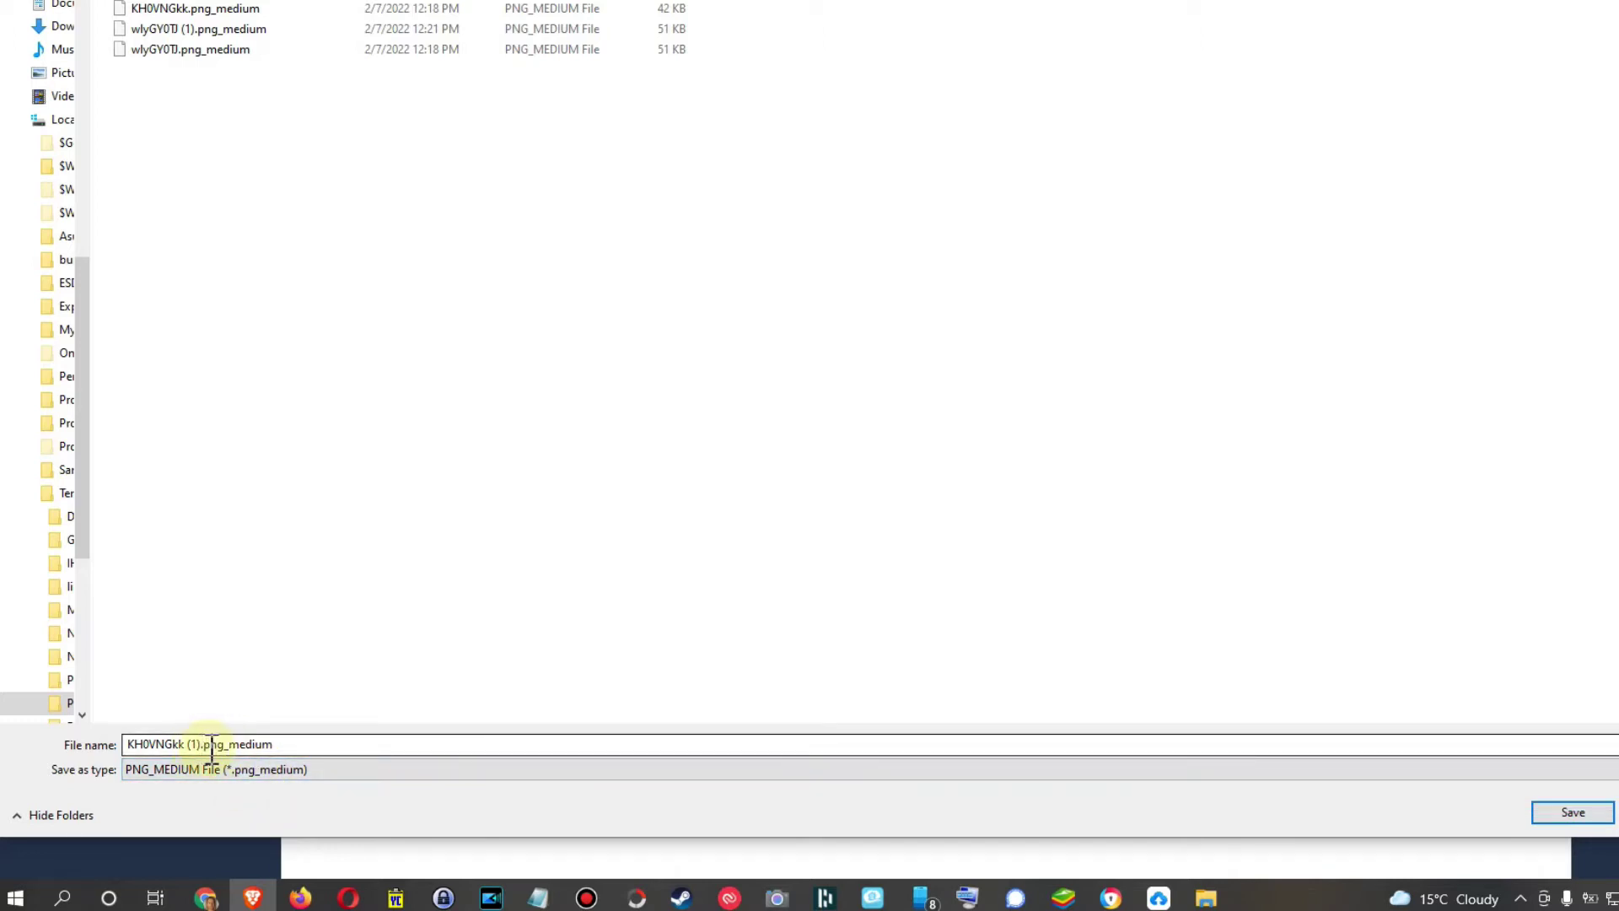
{"action": "left_click", "coordinate": [1573, 812]}
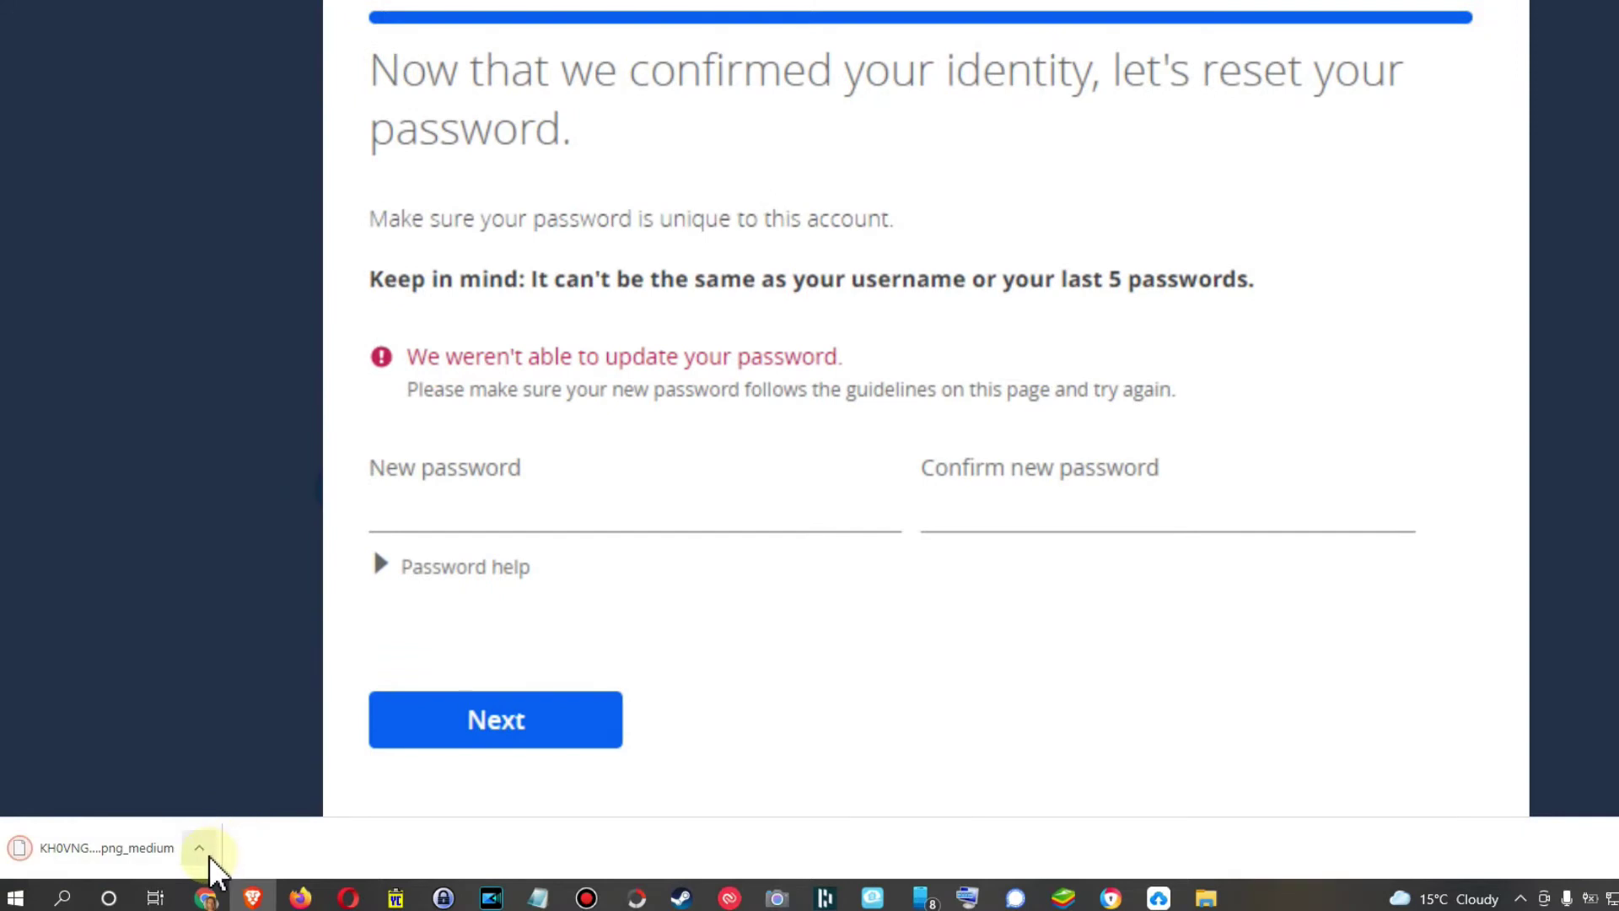
Step: Show the downloaded KH0VNGkk (1).png_medium in its folder, try opening it, and dismiss the app prompt
{"action": "left_click", "coordinate": [209, 859]}
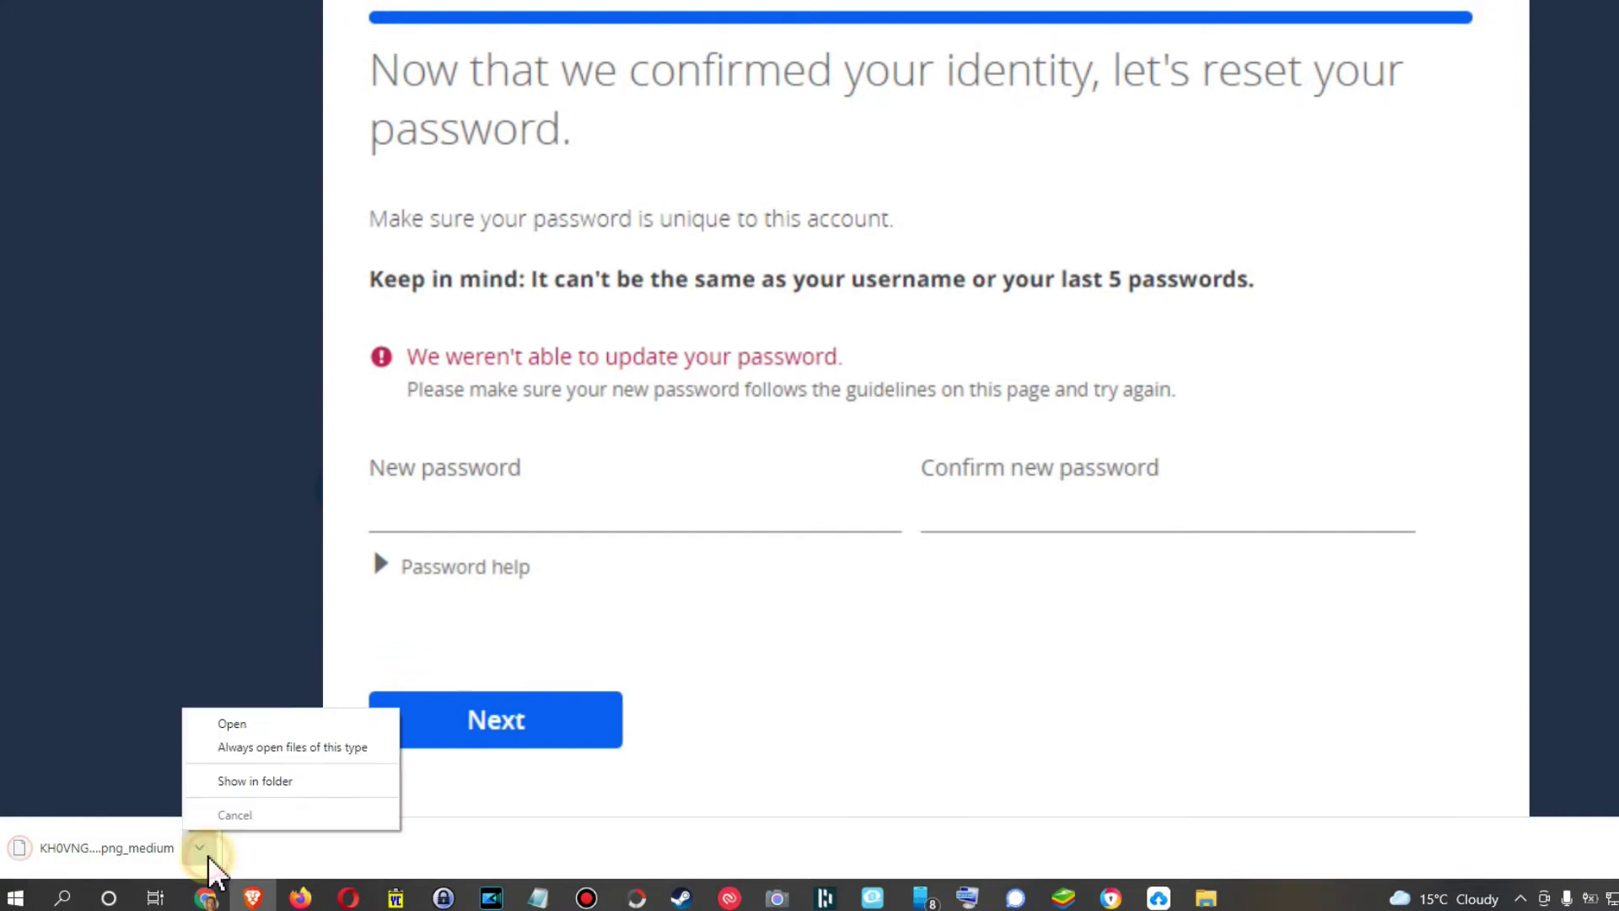
{"action": "left_click", "coordinate": [238, 786]}
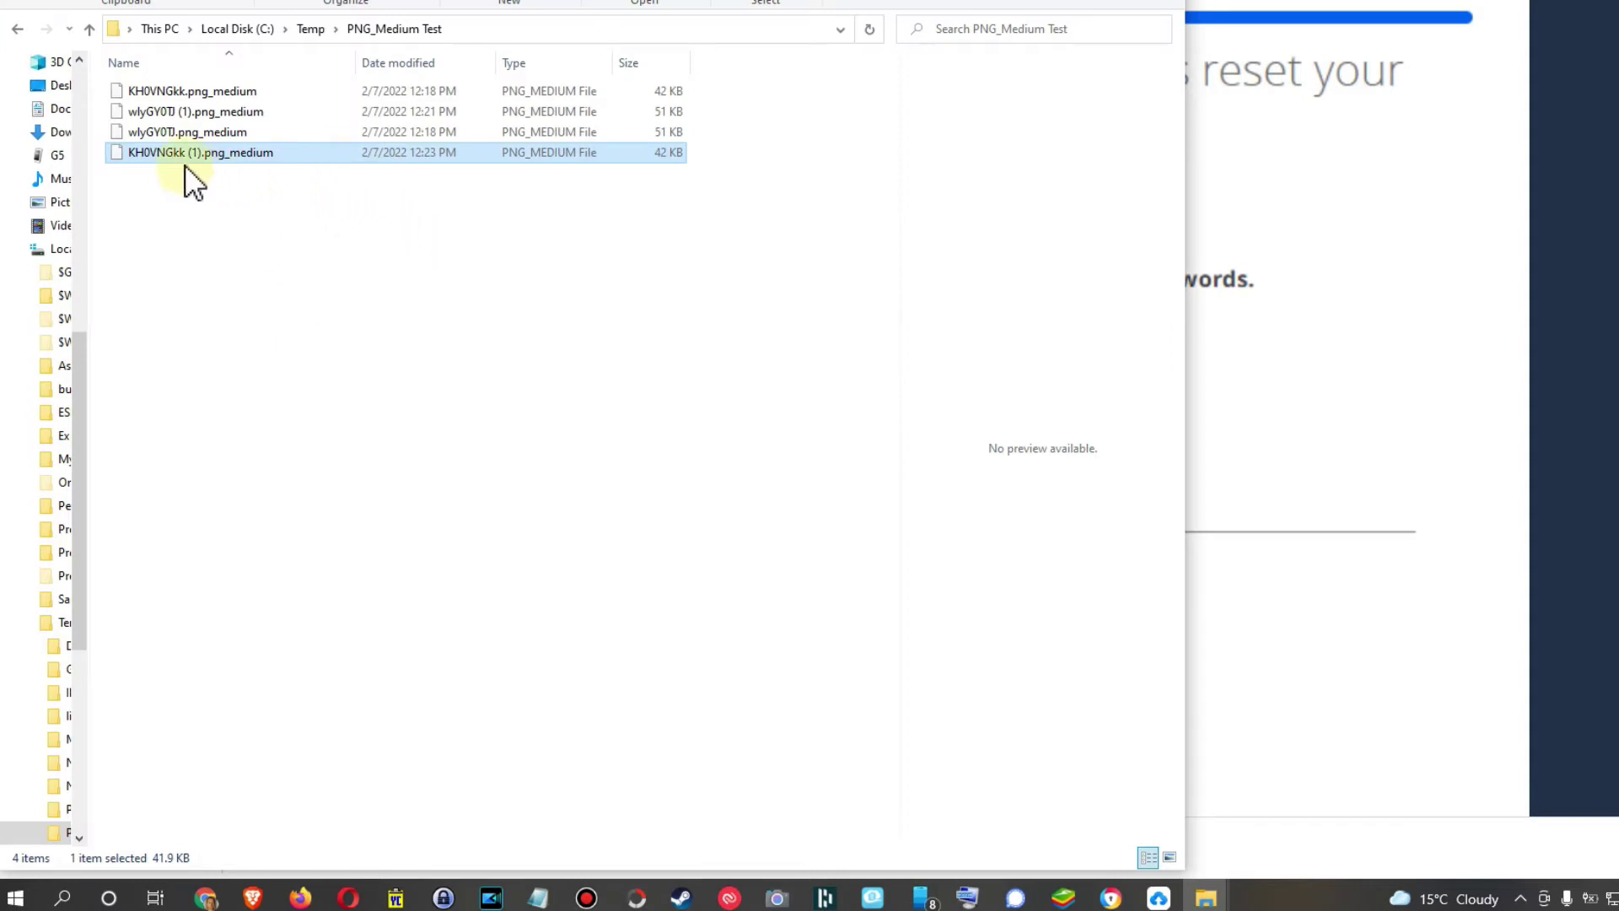
{"action": "double_click", "coordinate": [161, 155]}
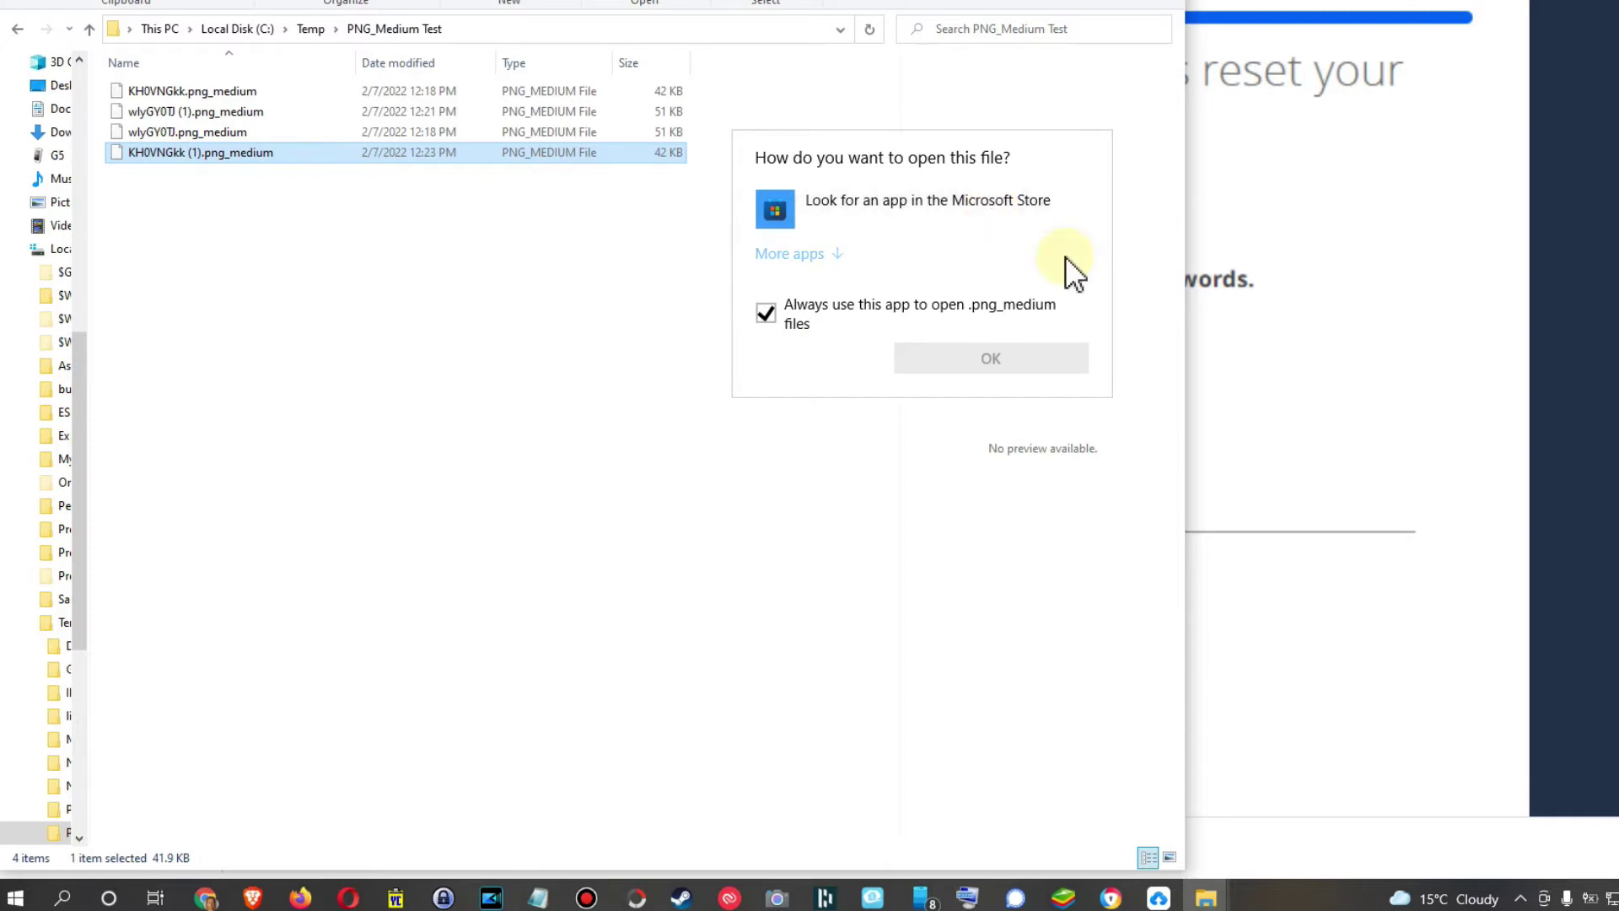
{"action": "left_click", "coordinate": [516, 373]}
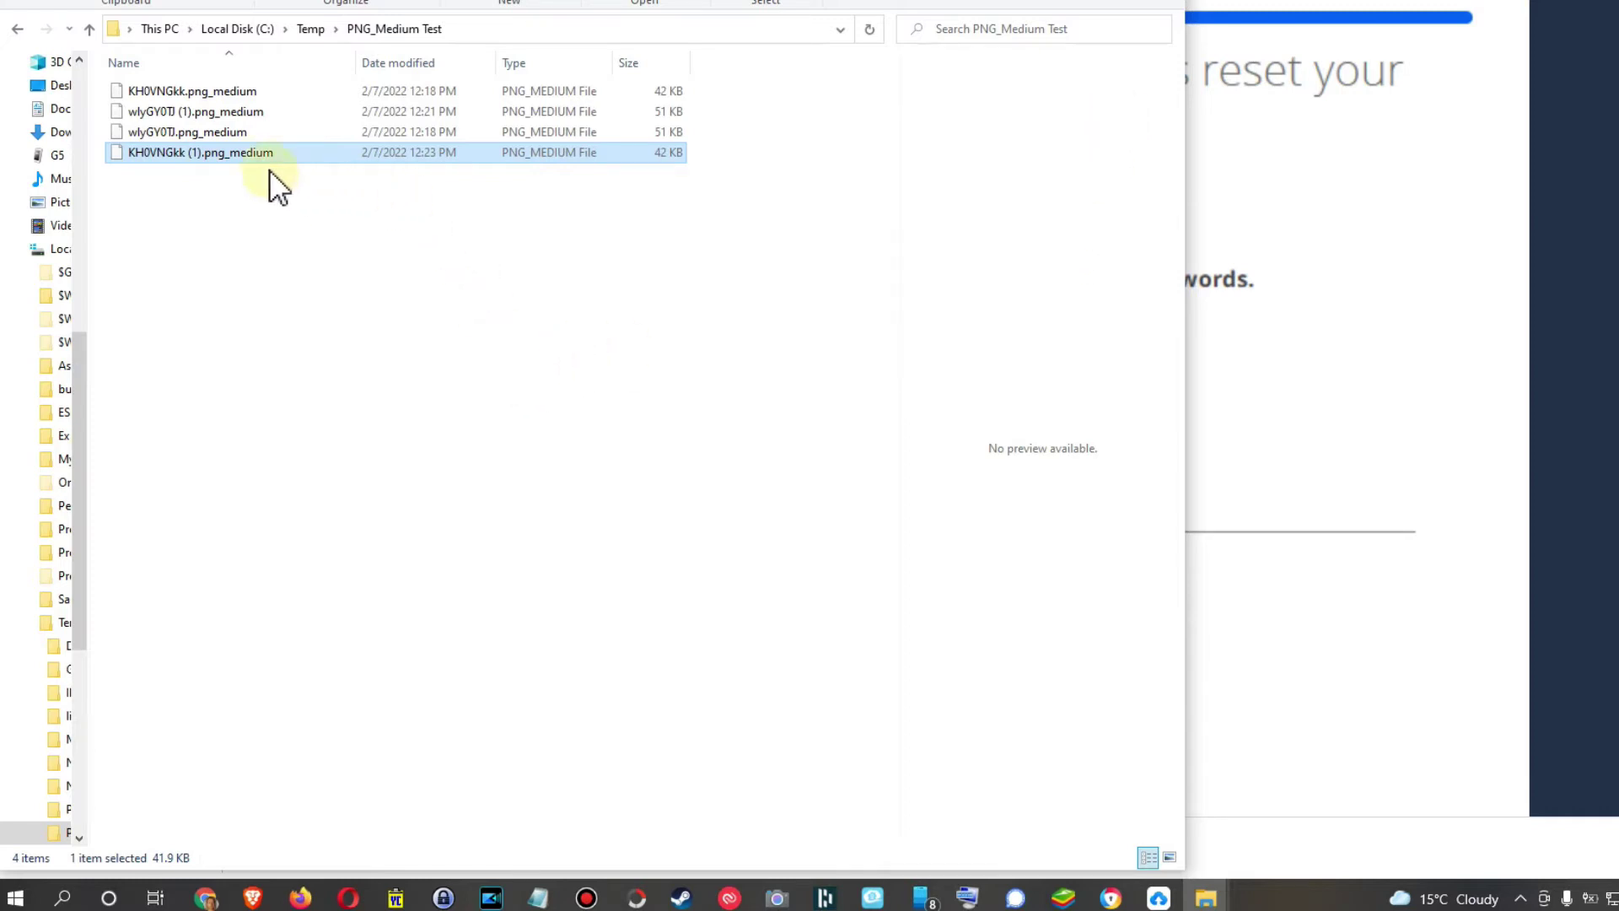
Step: Rename KH0VNGkk (1).png_medium to KH0VNGkk (1).png and accept the extension-change warning
{"action": "left_click", "coordinate": [213, 154]}
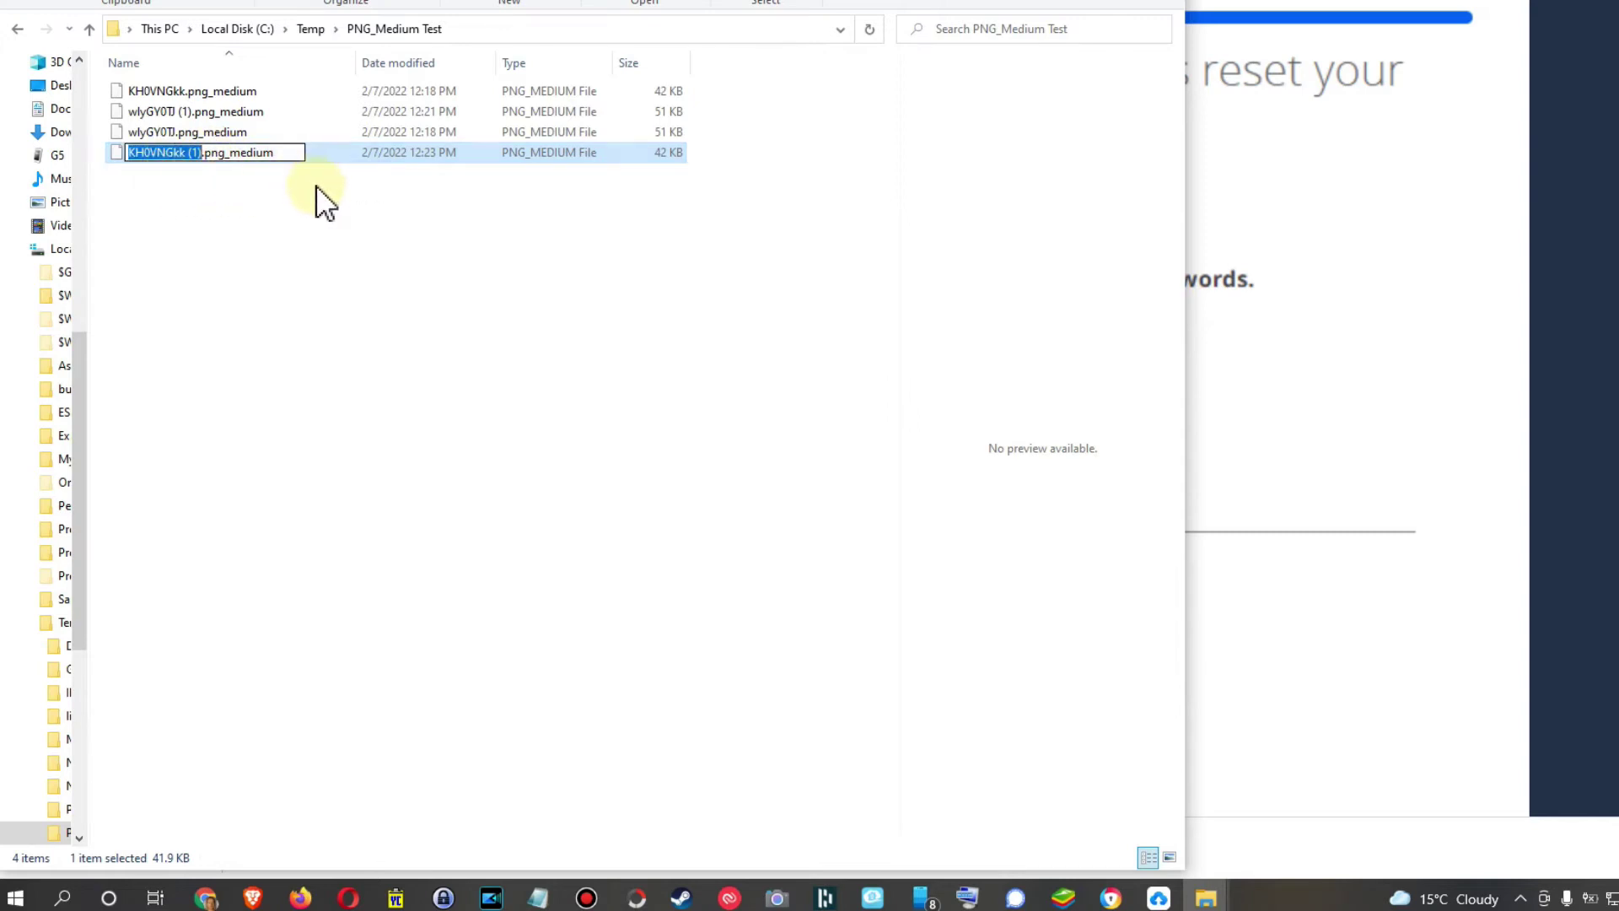
{"action": "key", "text": "End"}
{"action": "key", "text": "BackSpace"}
{"action": "key", "text": "BackSpace"}
{"action": "key", "text": "BackSpace"}
{"action": "key", "text": "BackSpace"}
{"action": "key", "text": "BackSpace"}
{"action": "key", "text": "BackSpace"}
{"action": "key", "text": "BackSpace"}
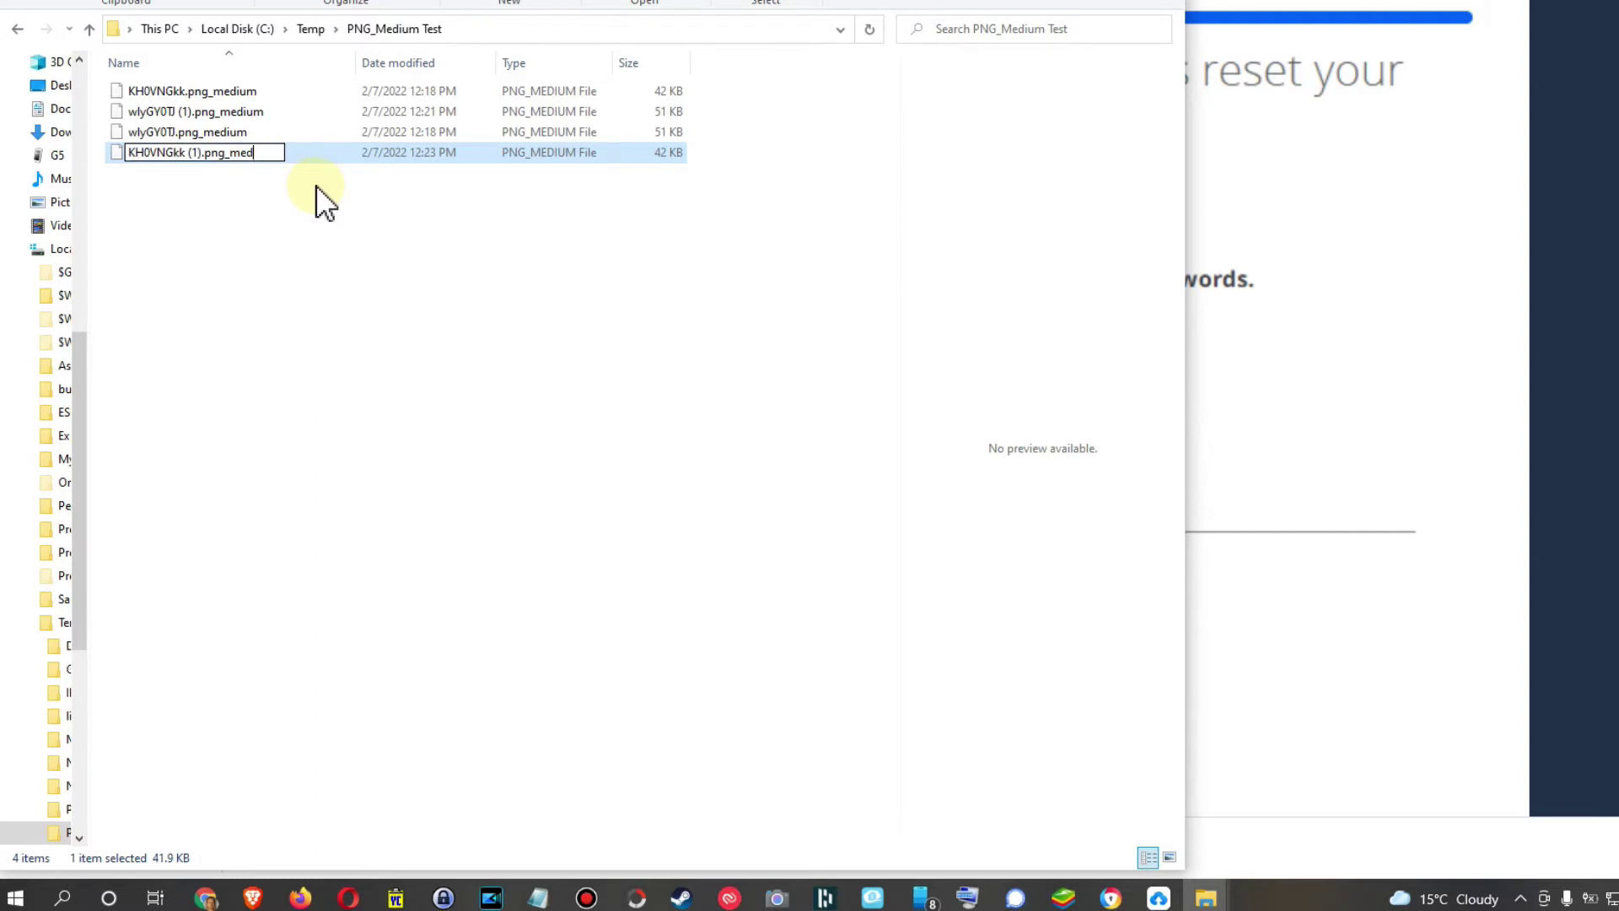
{"action": "key", "text": "Return"}
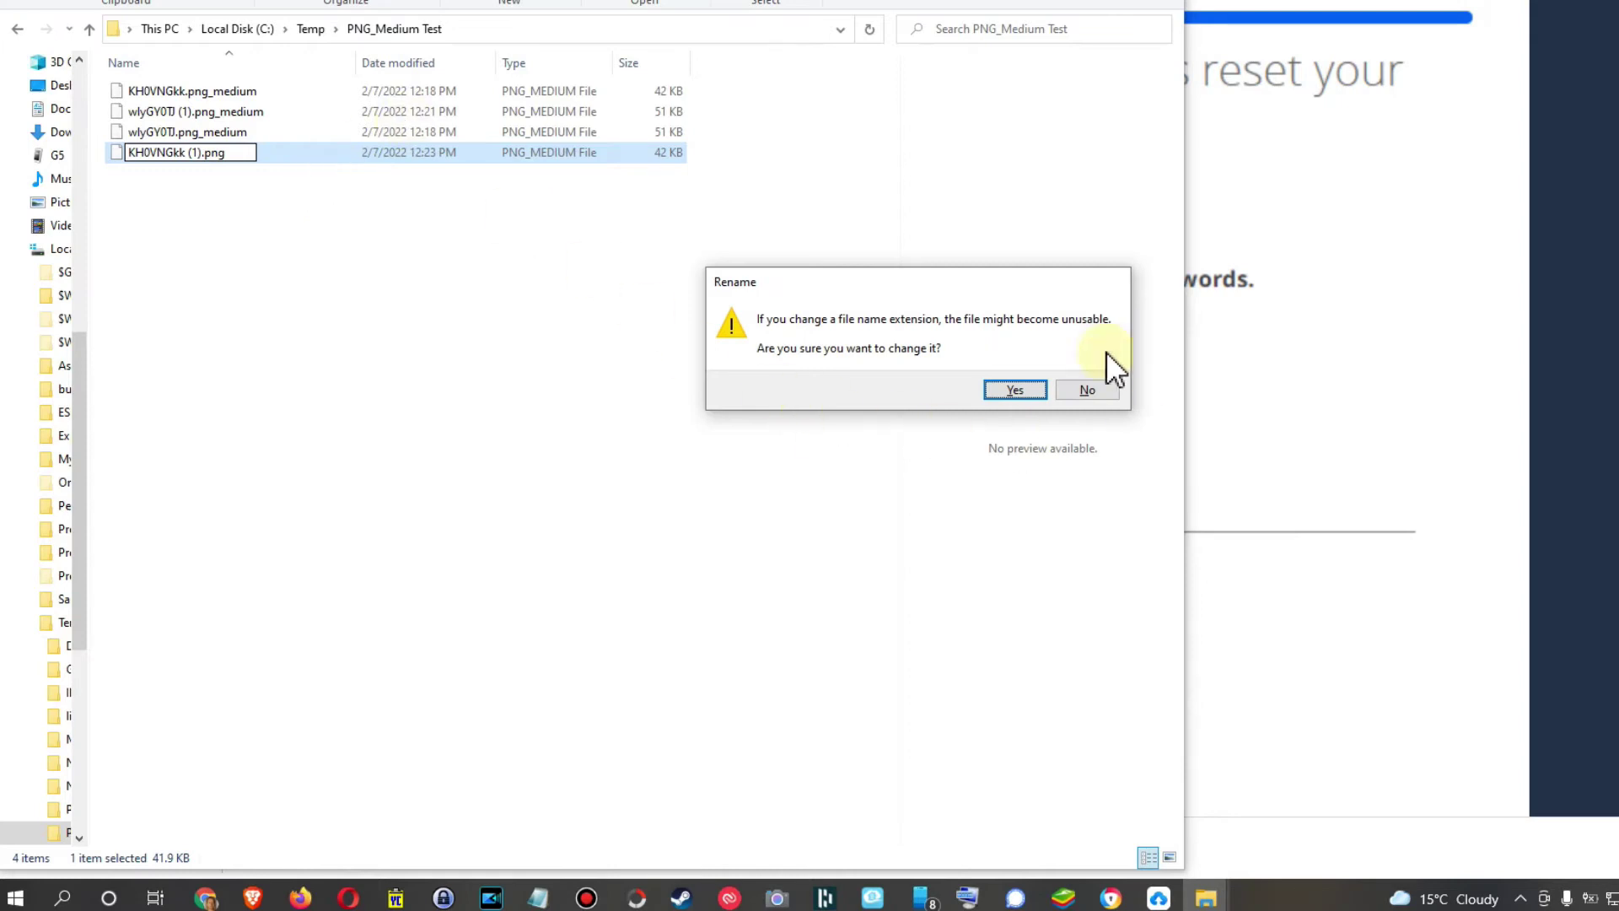
{"action": "left_click", "coordinate": [1015, 390]}
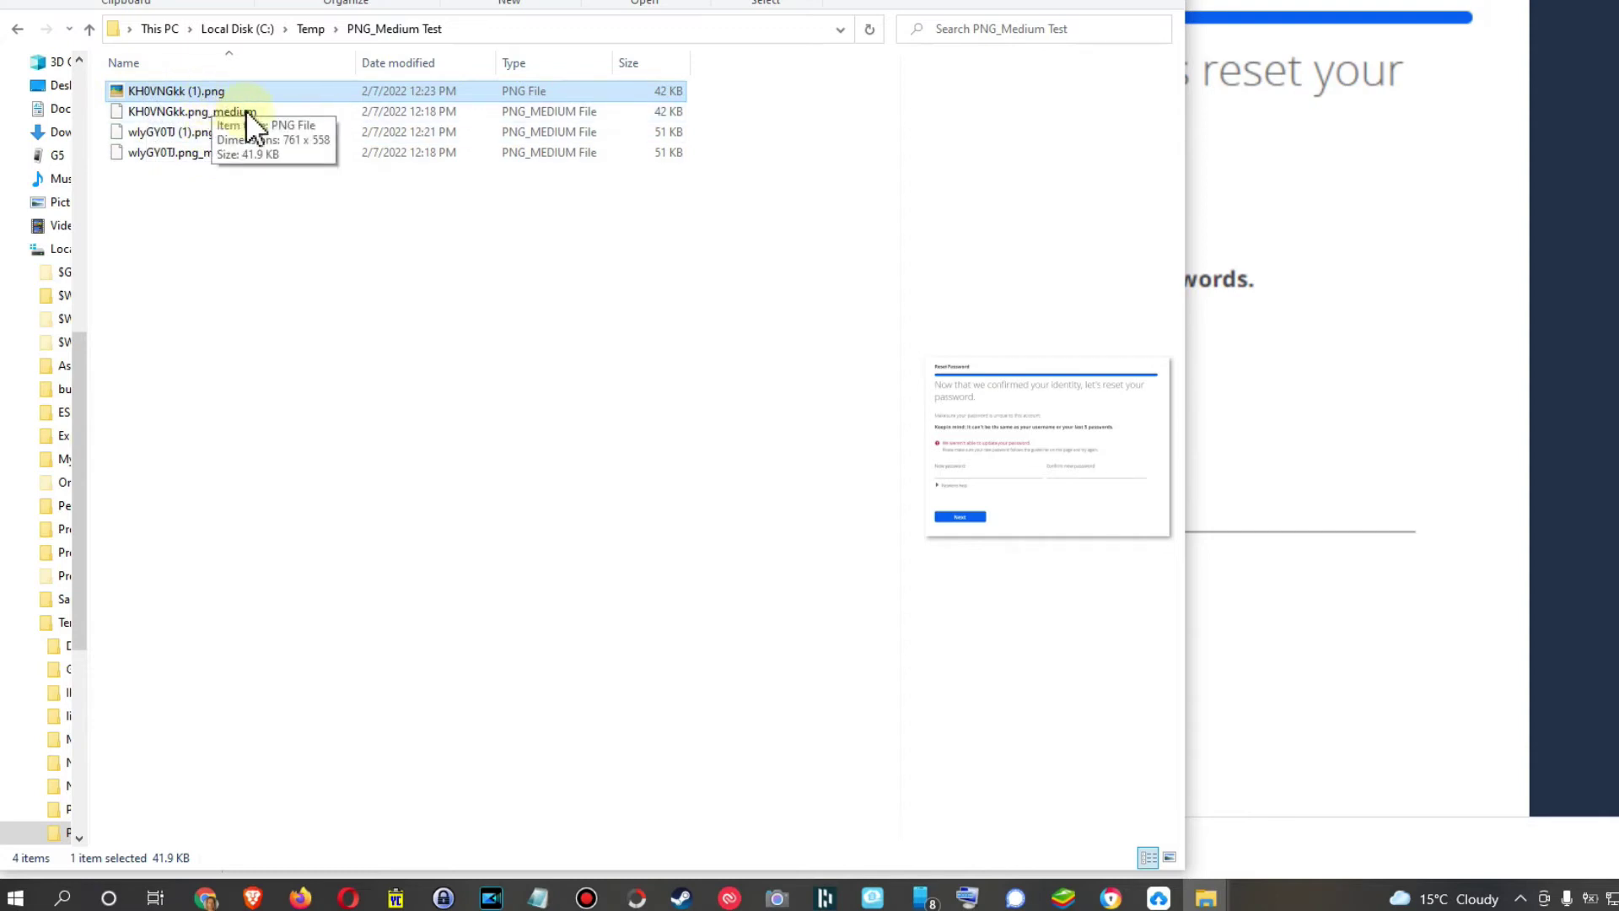
Step: View KH0VNGkk (1).png, then rename it to KH0VNGkk (1).jpg and view it in Picasa
{"action": "double_click", "coordinate": [179, 92]}
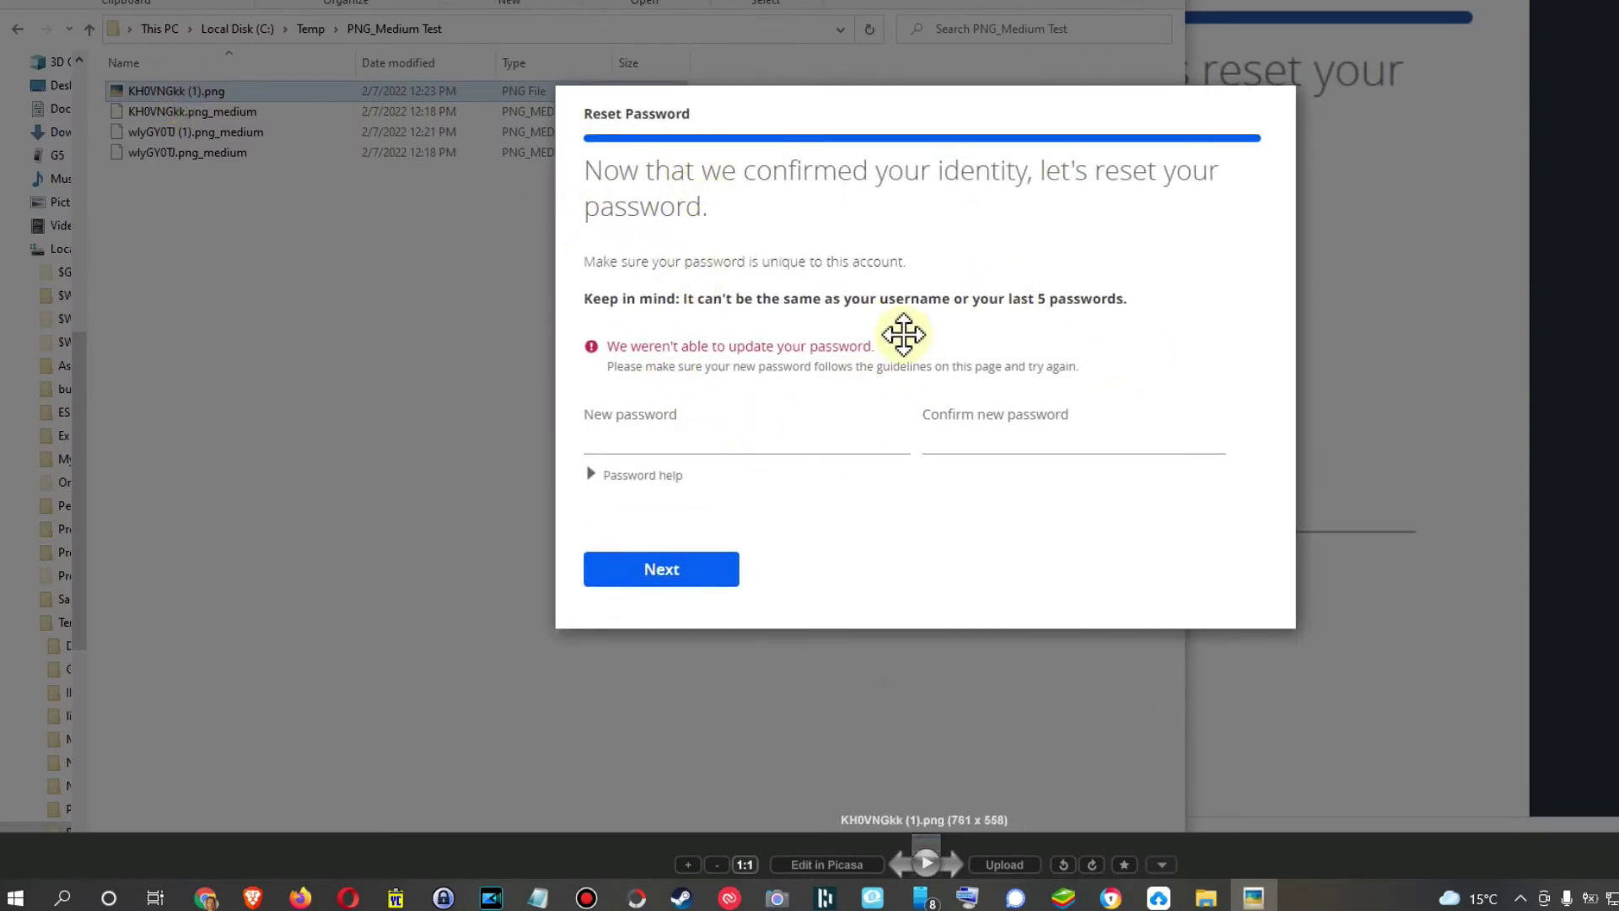
{"action": "key", "text": "Escape"}
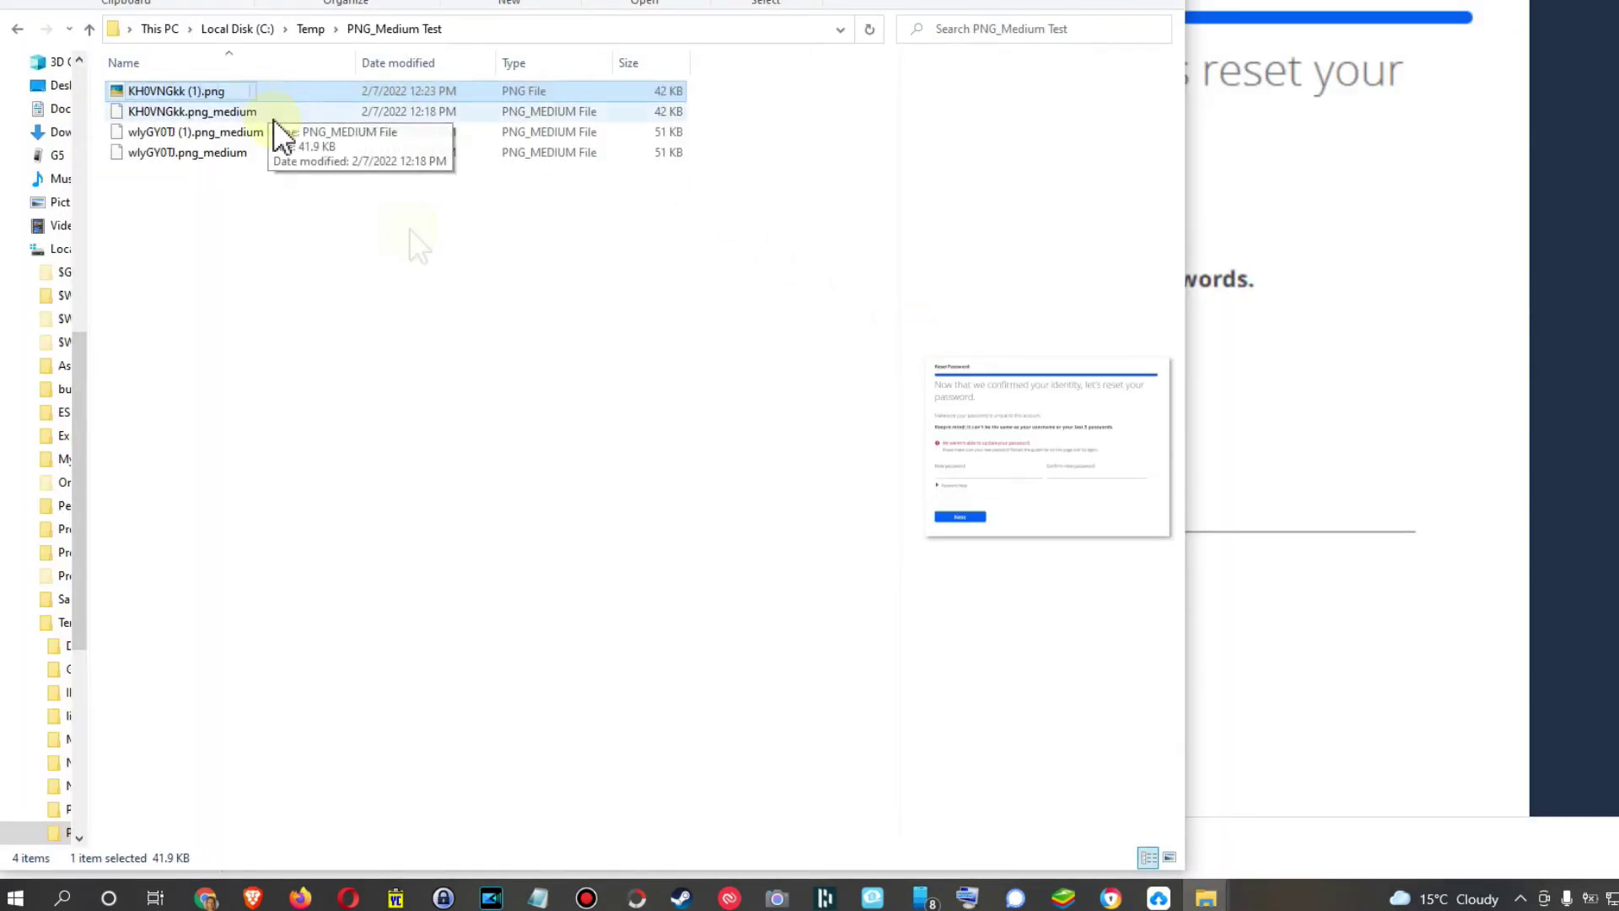
{"action": "key", "text": "F2"}
{"action": "key", "text": "End"}
{"action": "key", "text": "BackSpace"}
{"action": "key", "text": "BackSpace"}
{"action": "key", "text": "BackSpace"}
{"action": "type", "text": "j"}
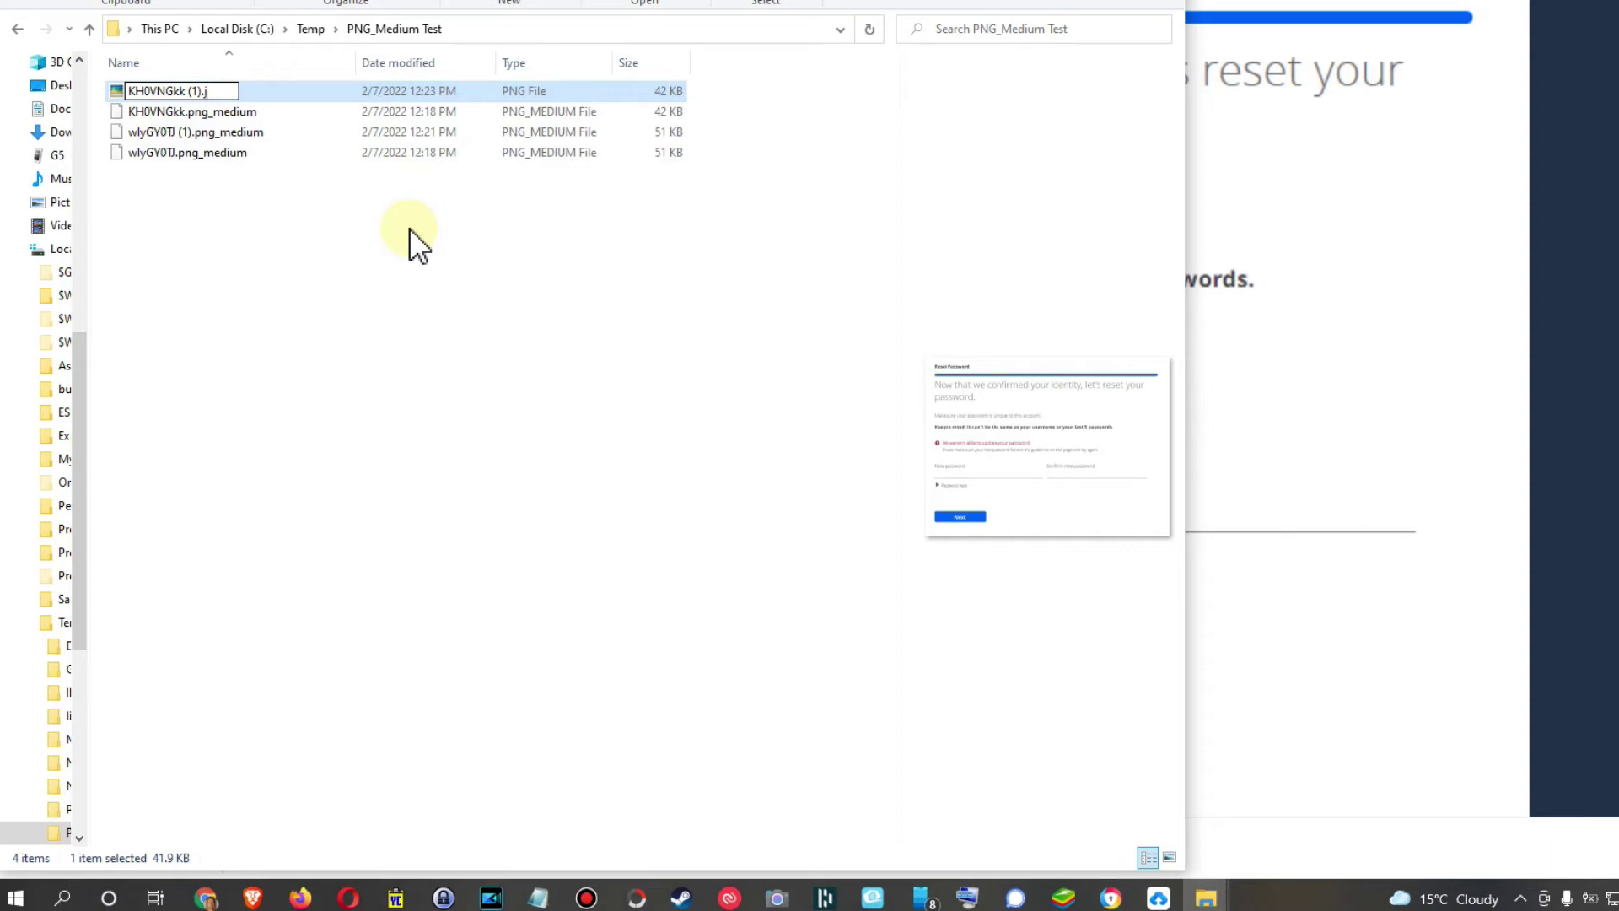
{"action": "type", "text": "pg"}
{"action": "key", "text": "Return"}
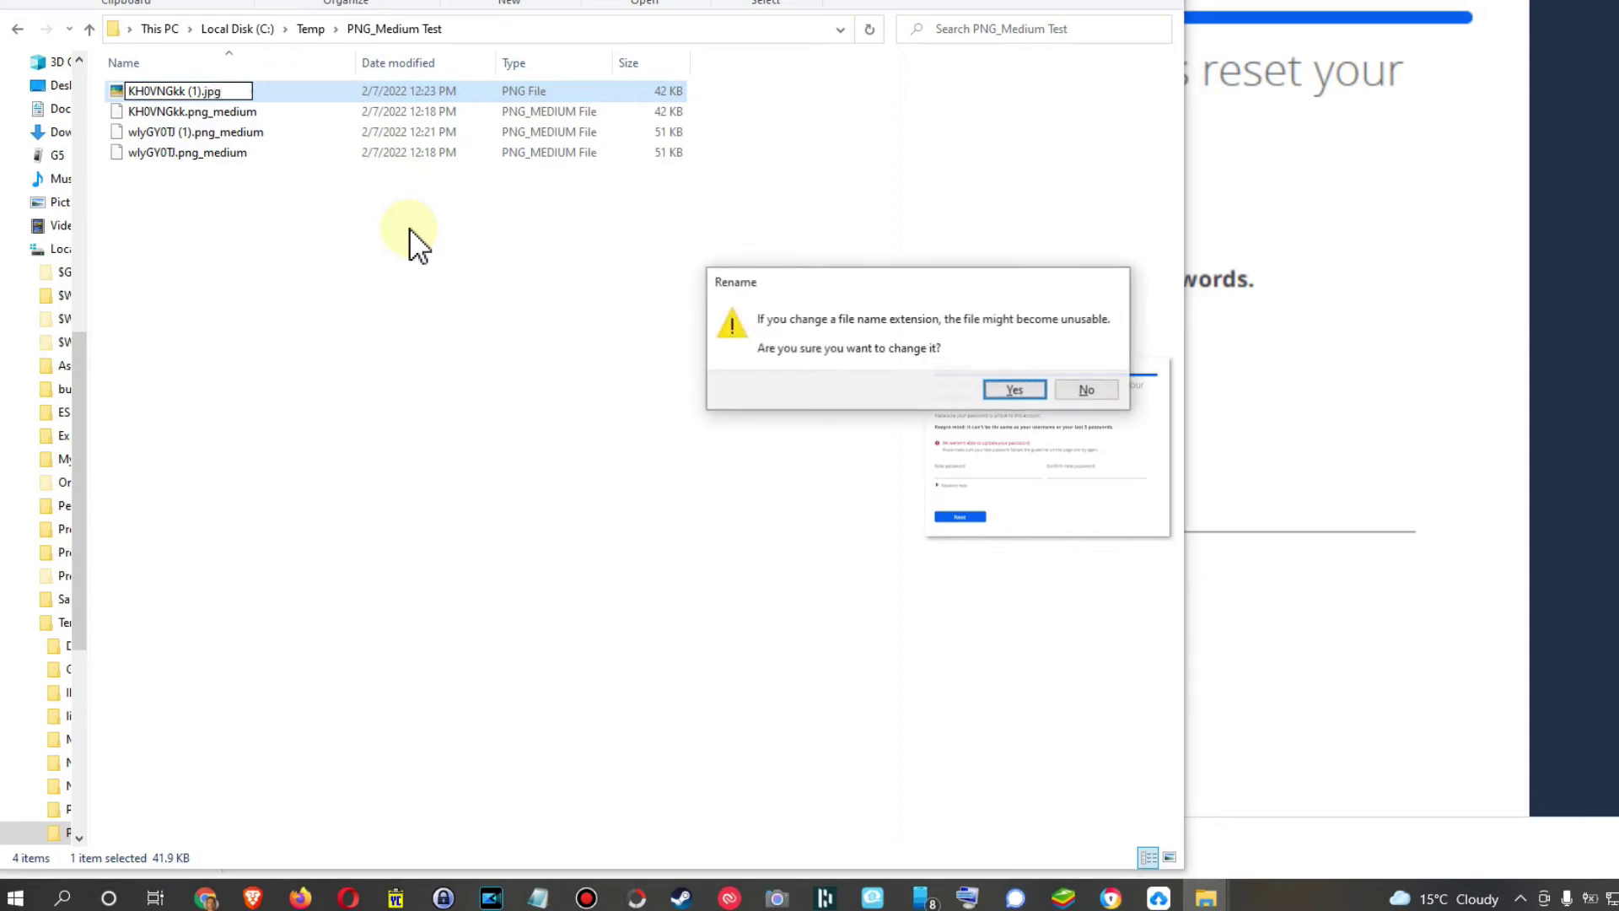
{"action": "left_click", "coordinate": [1042, 388]}
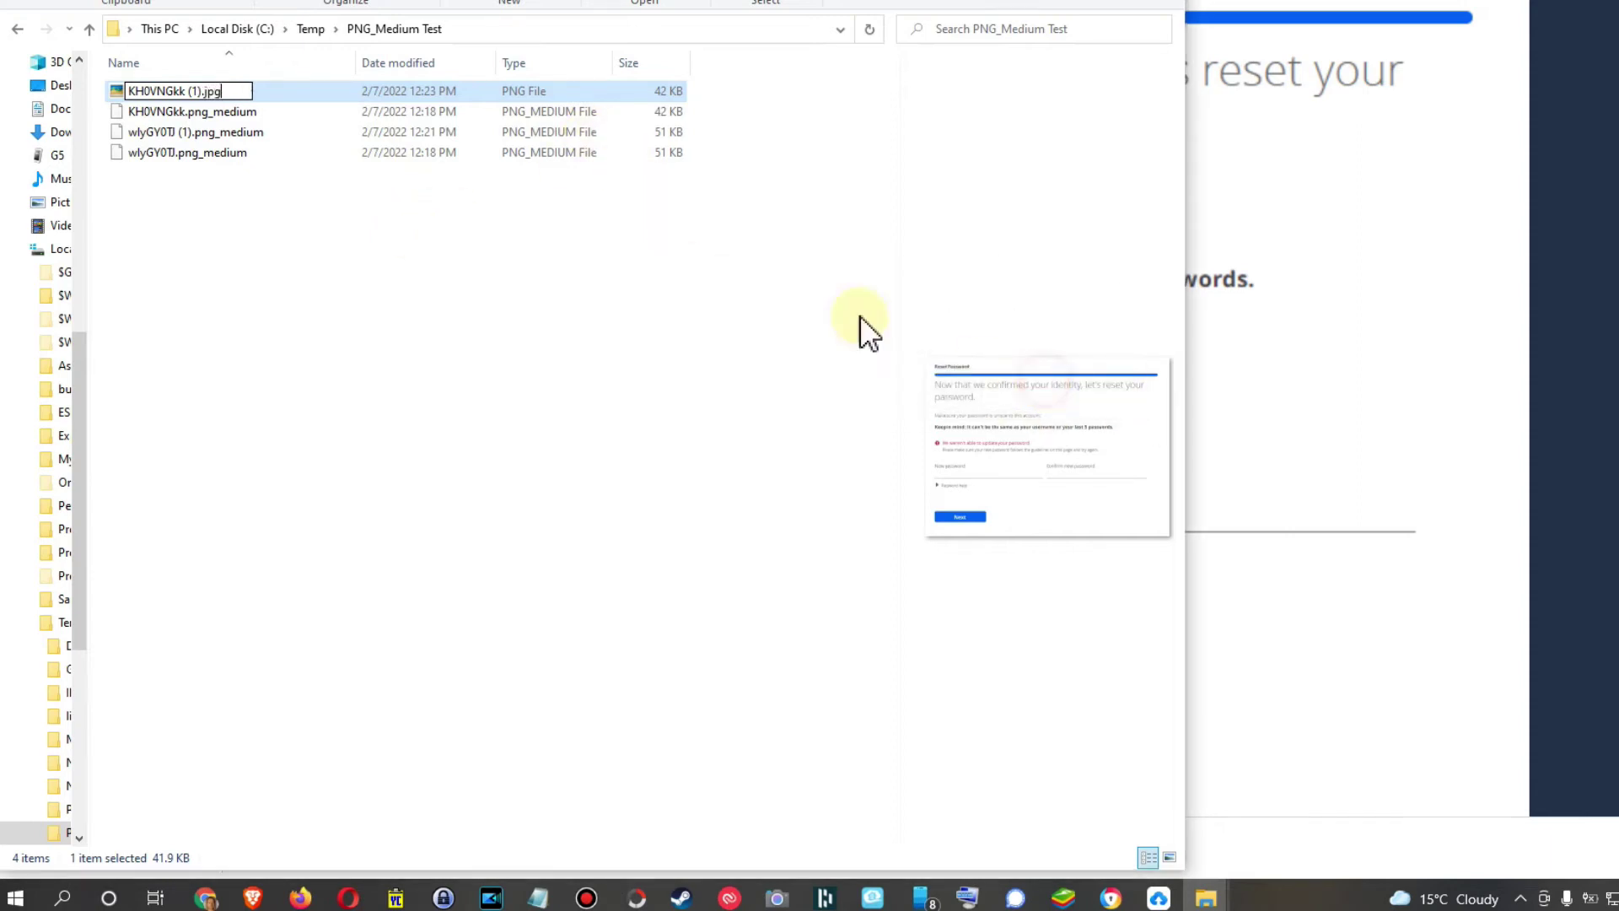
{"action": "double_click", "coordinate": [180, 94]}
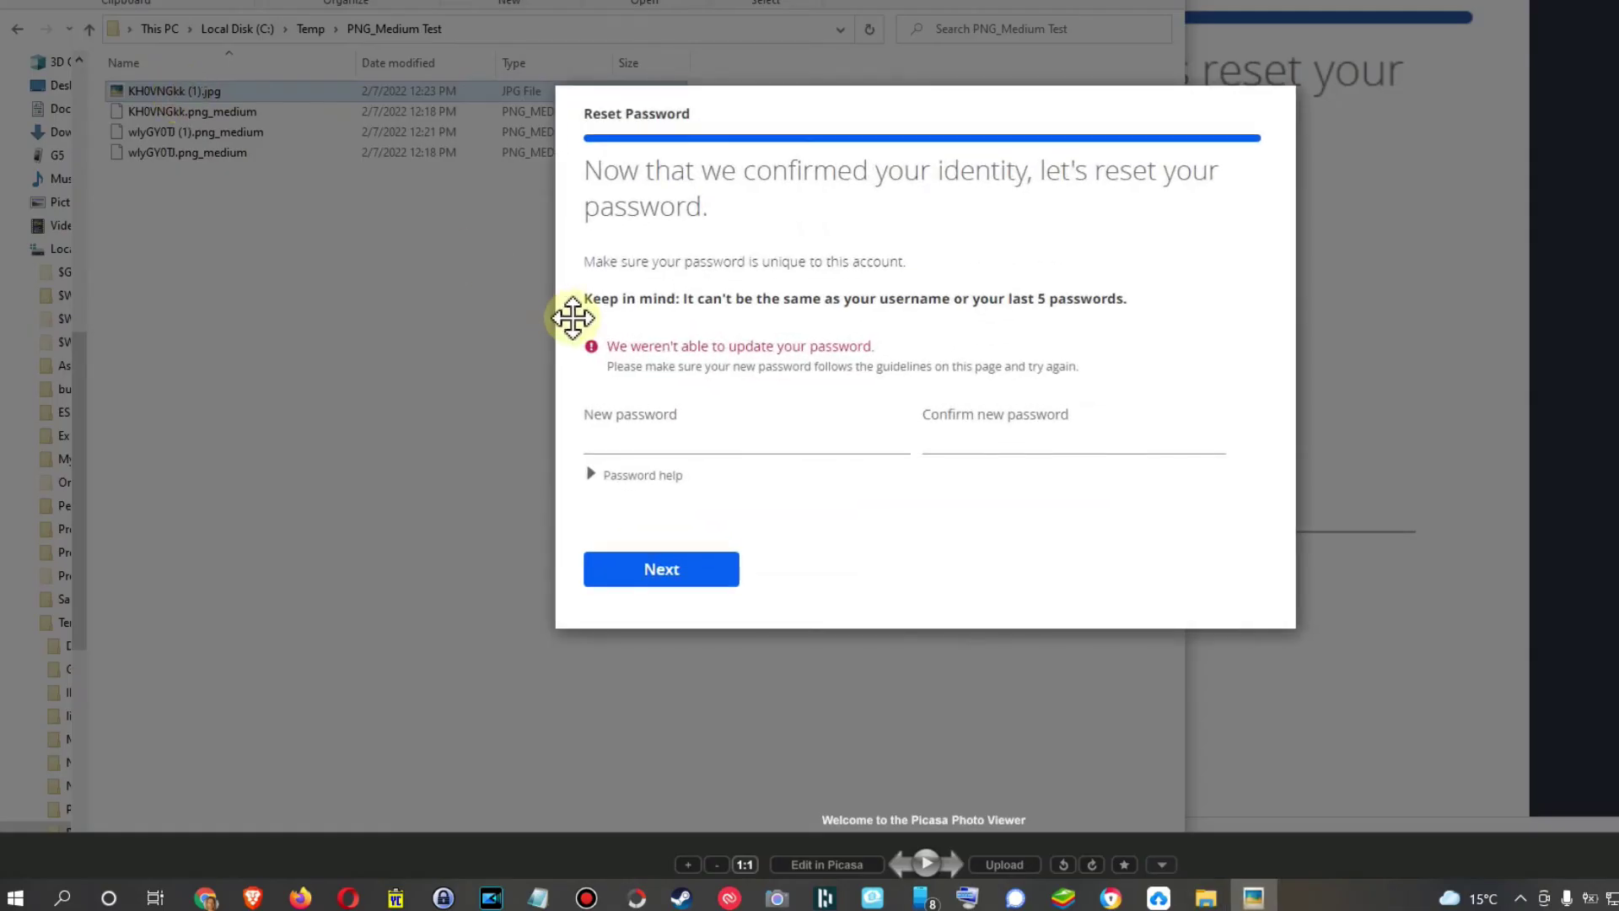
{"action": "key", "text": "Escape"}
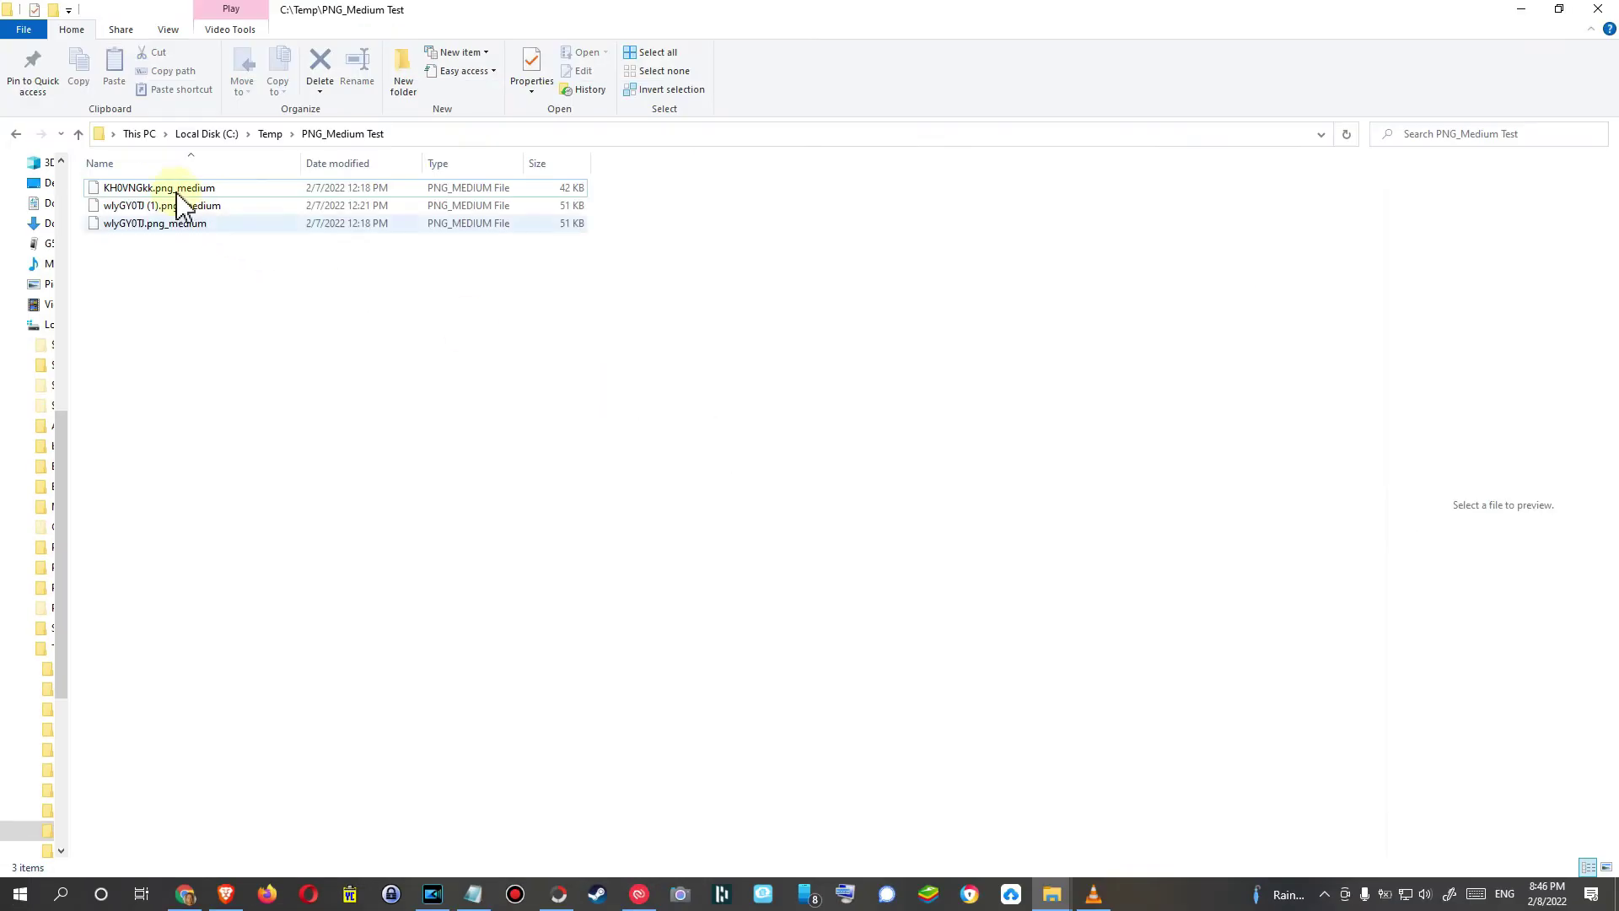
Step: Open KH0VNGkk.png_medium in Picasa Photo Viewer, set as the default app for .png_medium files
{"action": "double_click", "coordinate": [166, 189]}
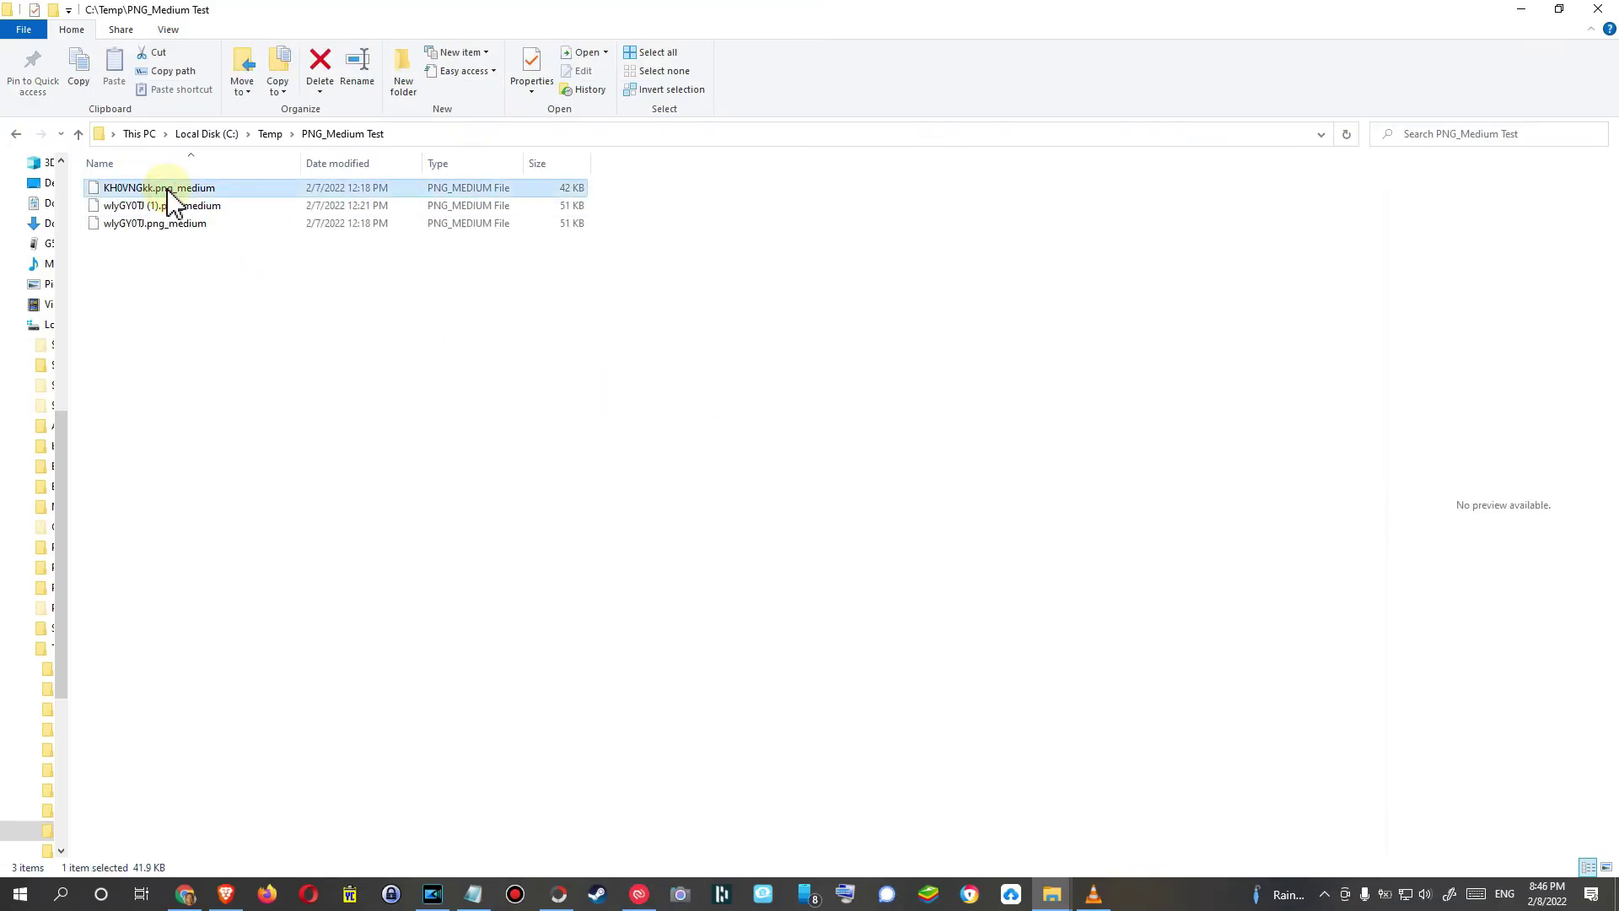
{"action": "left_click", "coordinate": [687, 337]}
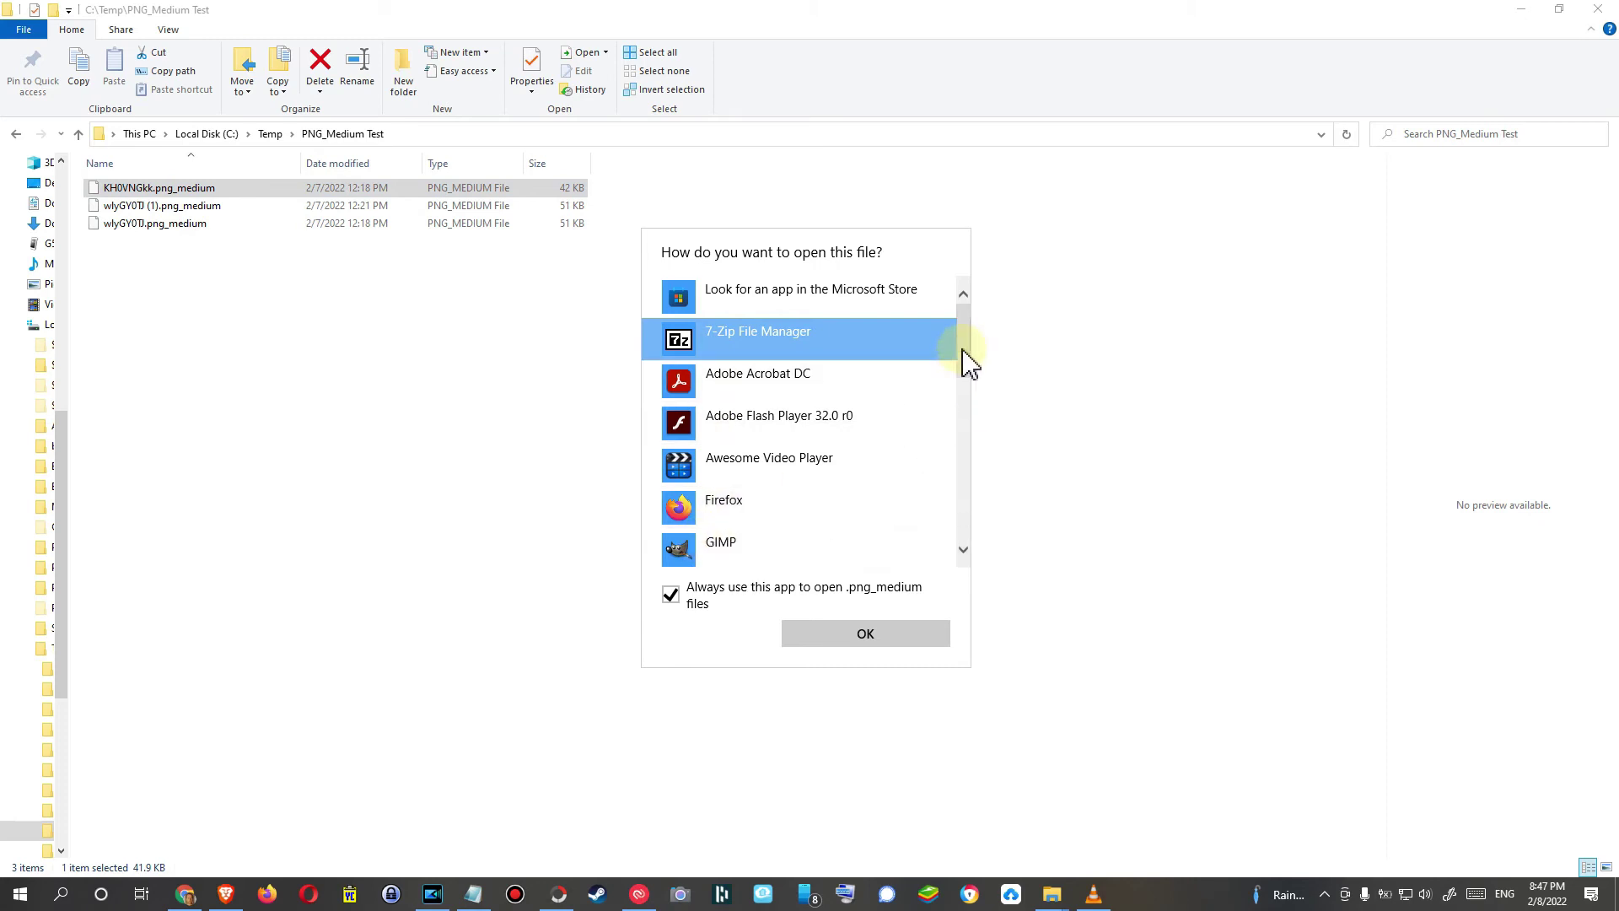
{"action": "left_click_drag", "start_coordinate": [964, 362], "coordinate": [932, 495]}
{"action": "left_click", "coordinate": [715, 430]}
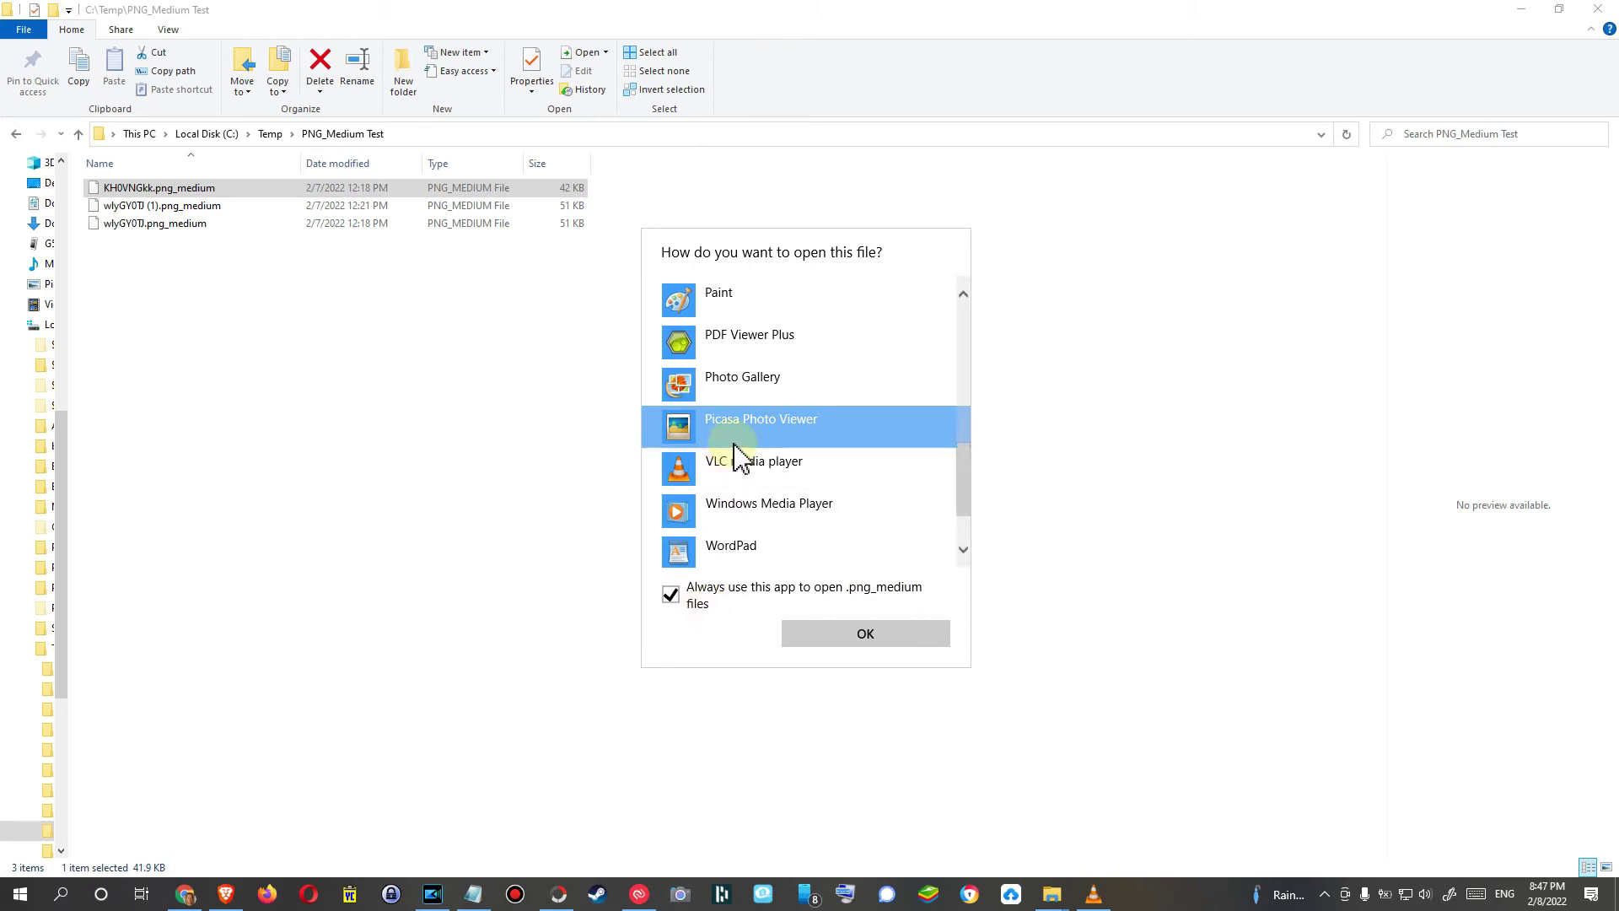
{"action": "left_click", "coordinate": [881, 651]}
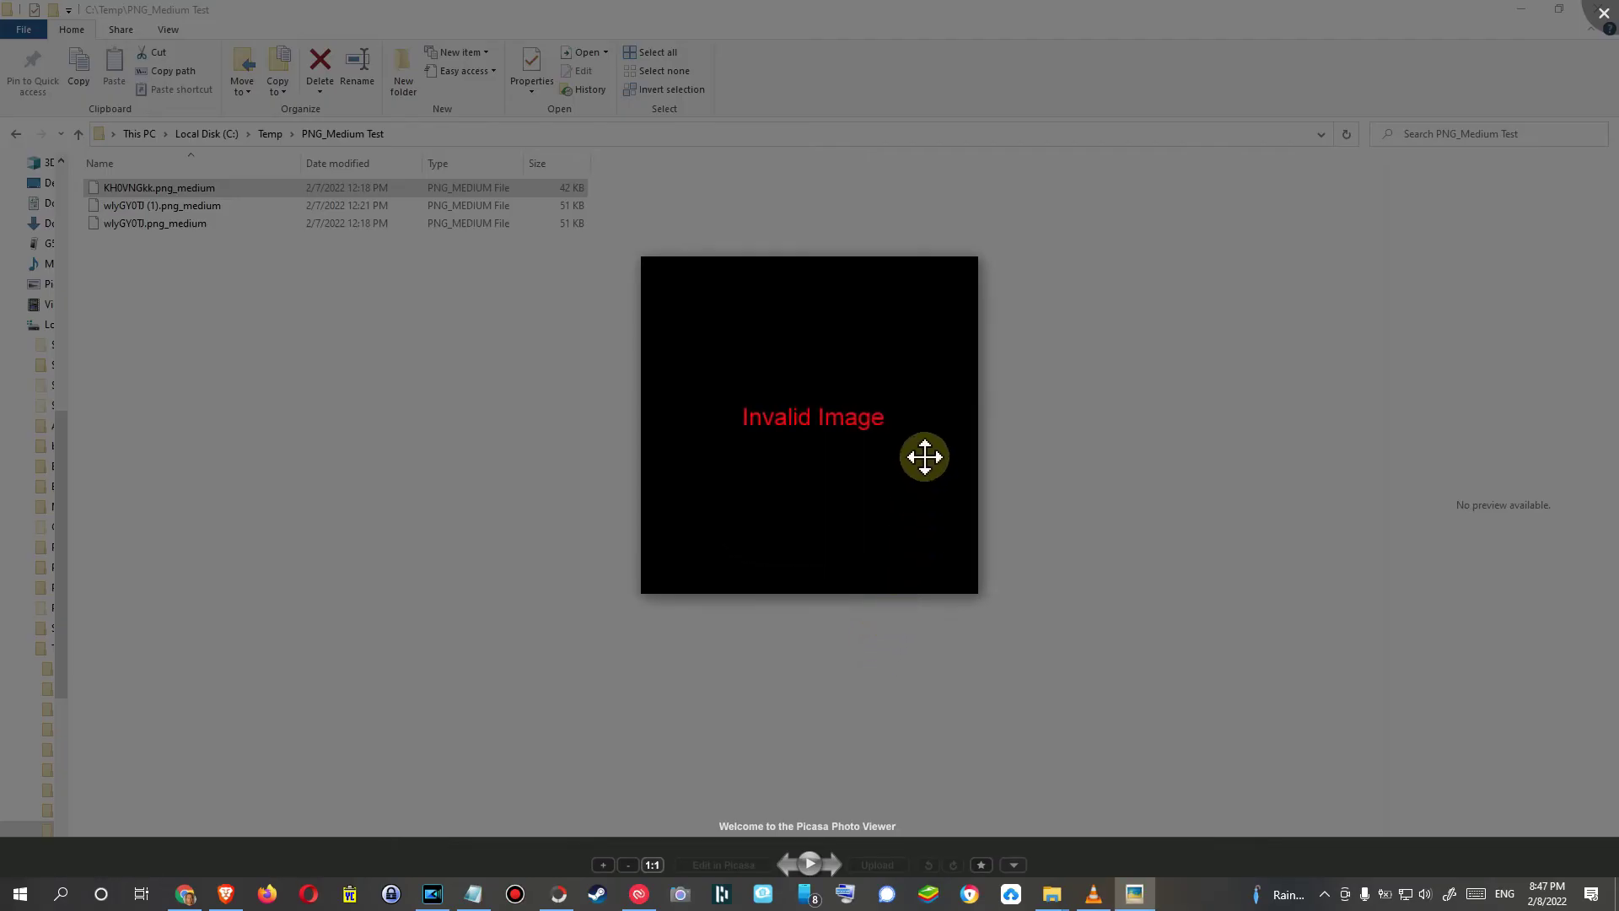
Step: Close Picasa, reopen KH0VNGkk.png_medium with Photo Gallery as default, view it, and close it
{"action": "scroll", "coordinate": [306, 278], "scroll_direction": "down", "scroll_amount": 1}
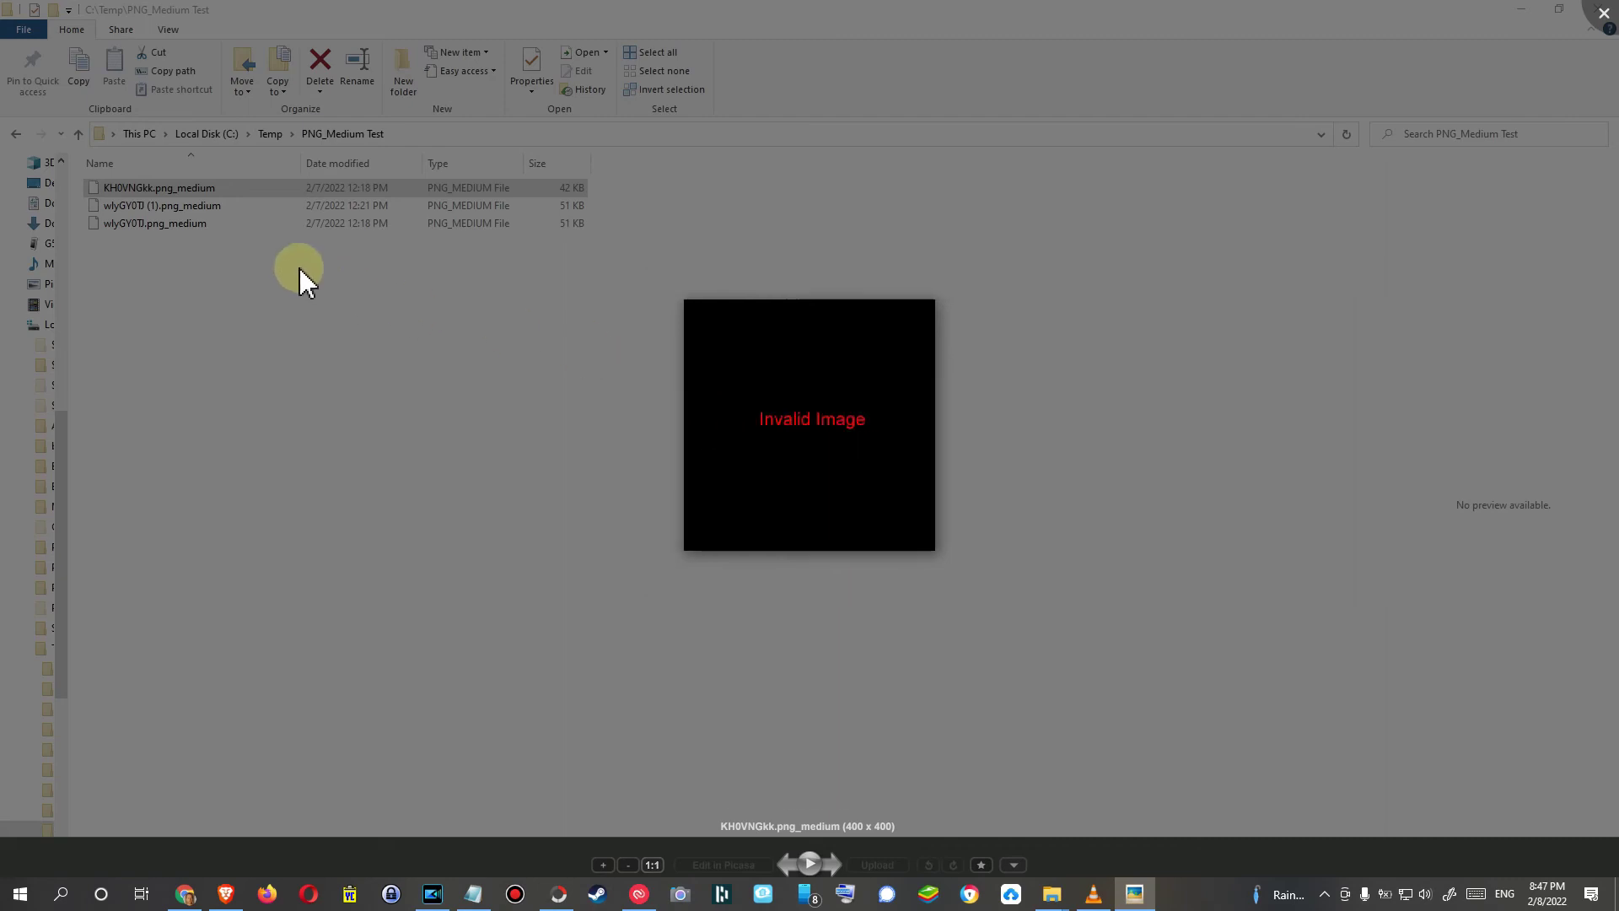
{"action": "left_click", "coordinate": [300, 268]}
{"action": "left_click", "coordinate": [708, 382]}
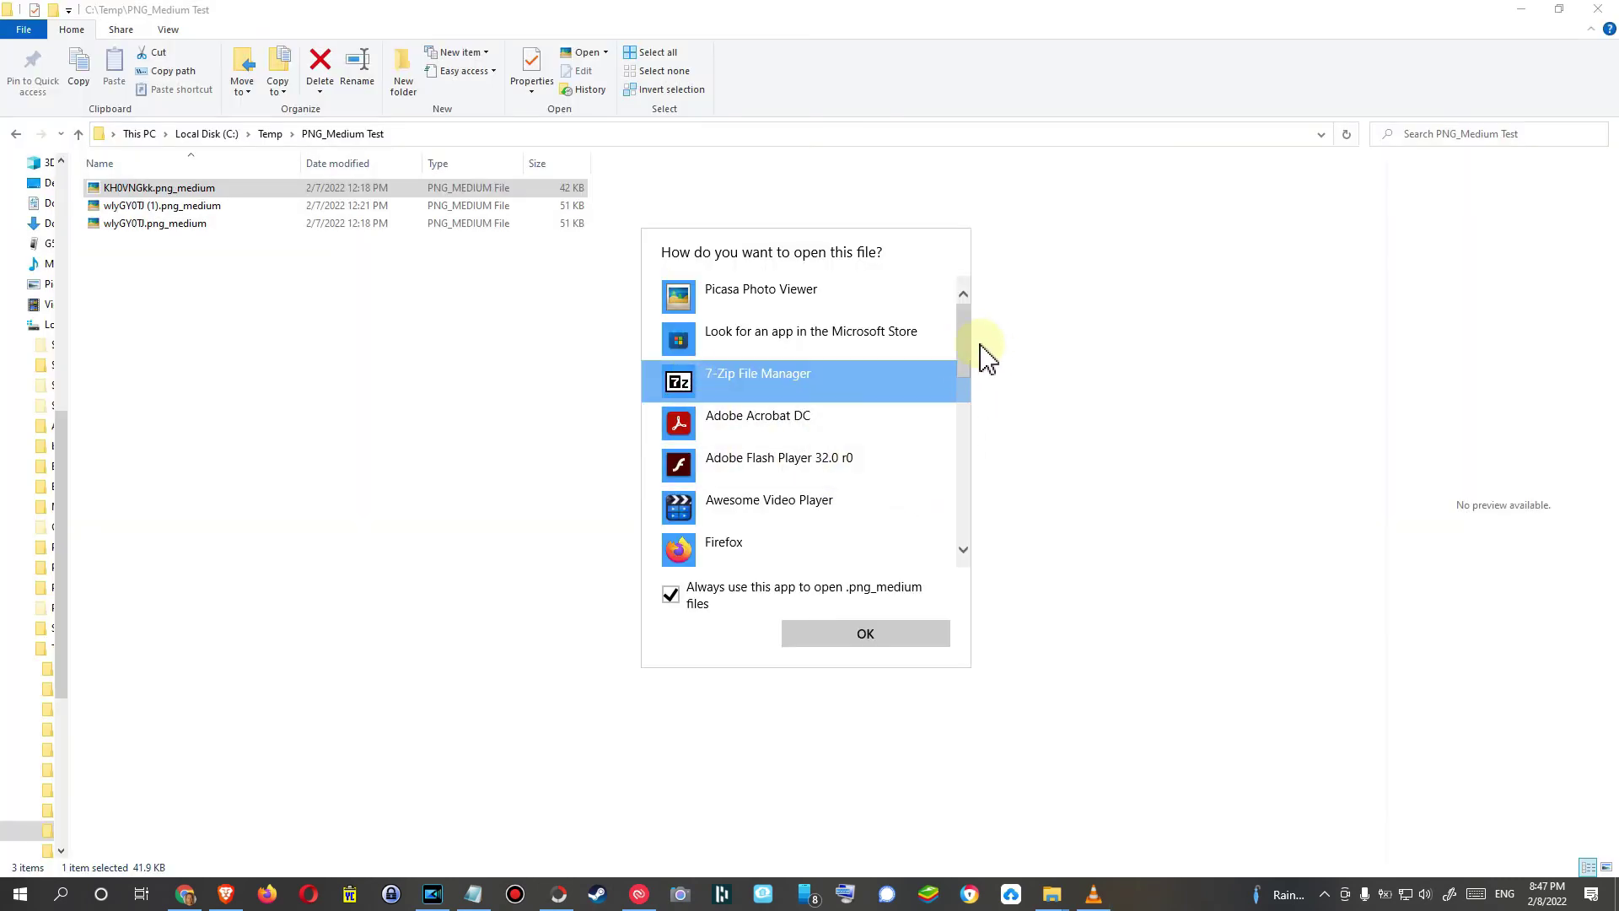
{"action": "scroll", "coordinate": [968, 358], "scroll_direction": "down", "scroll_amount": 5}
{"action": "left_click", "coordinate": [760, 436]}
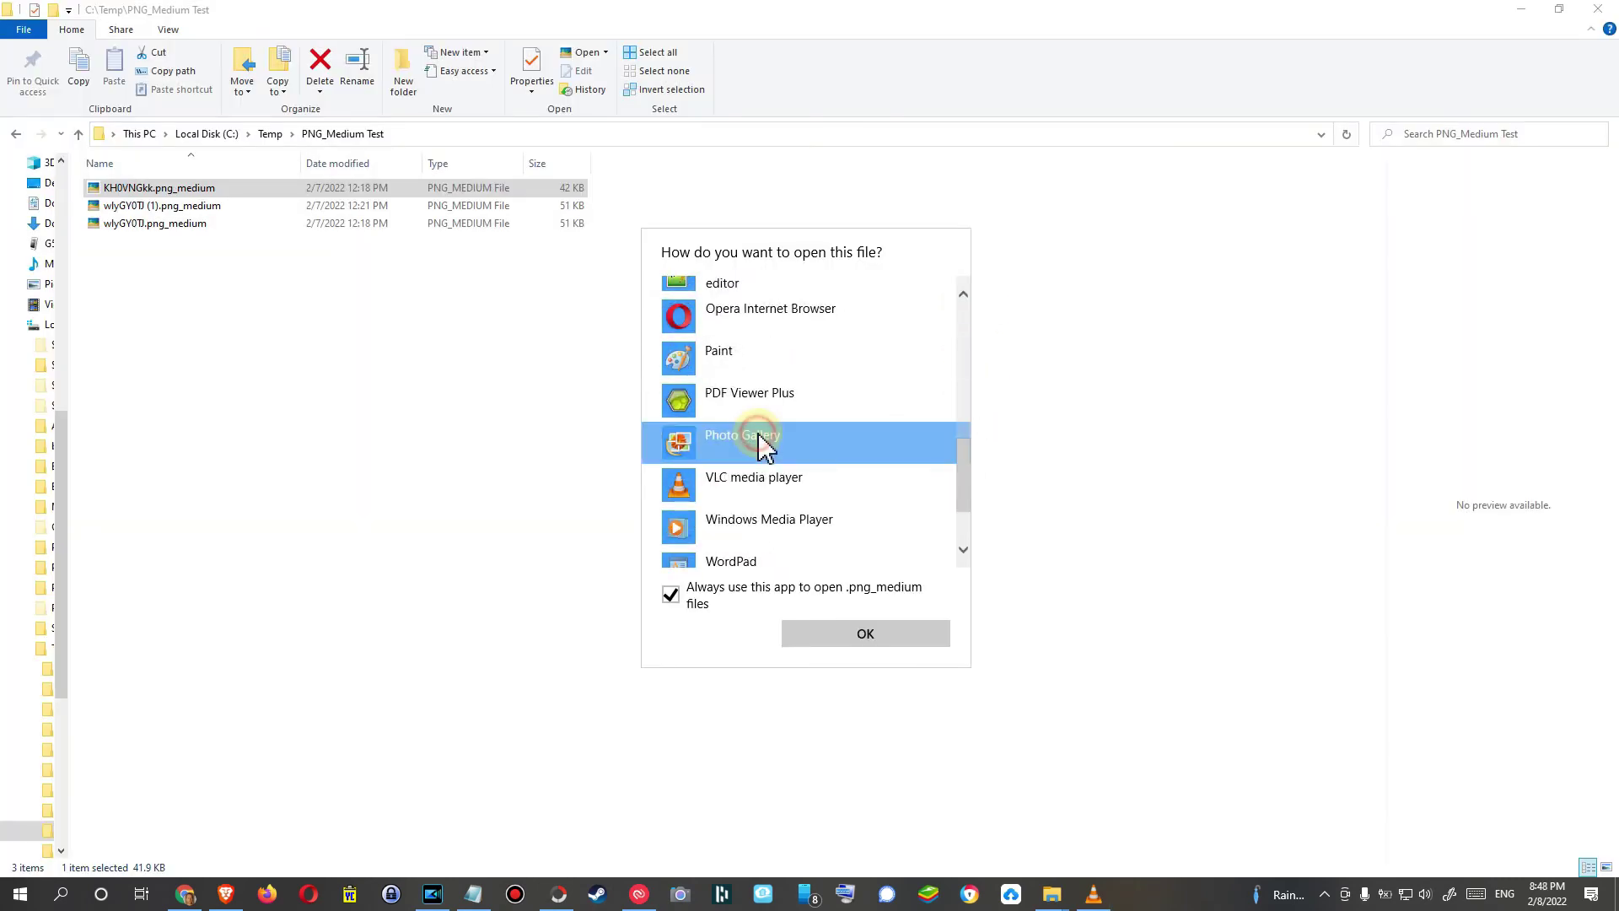
{"action": "left_click", "coordinate": [825, 632]}
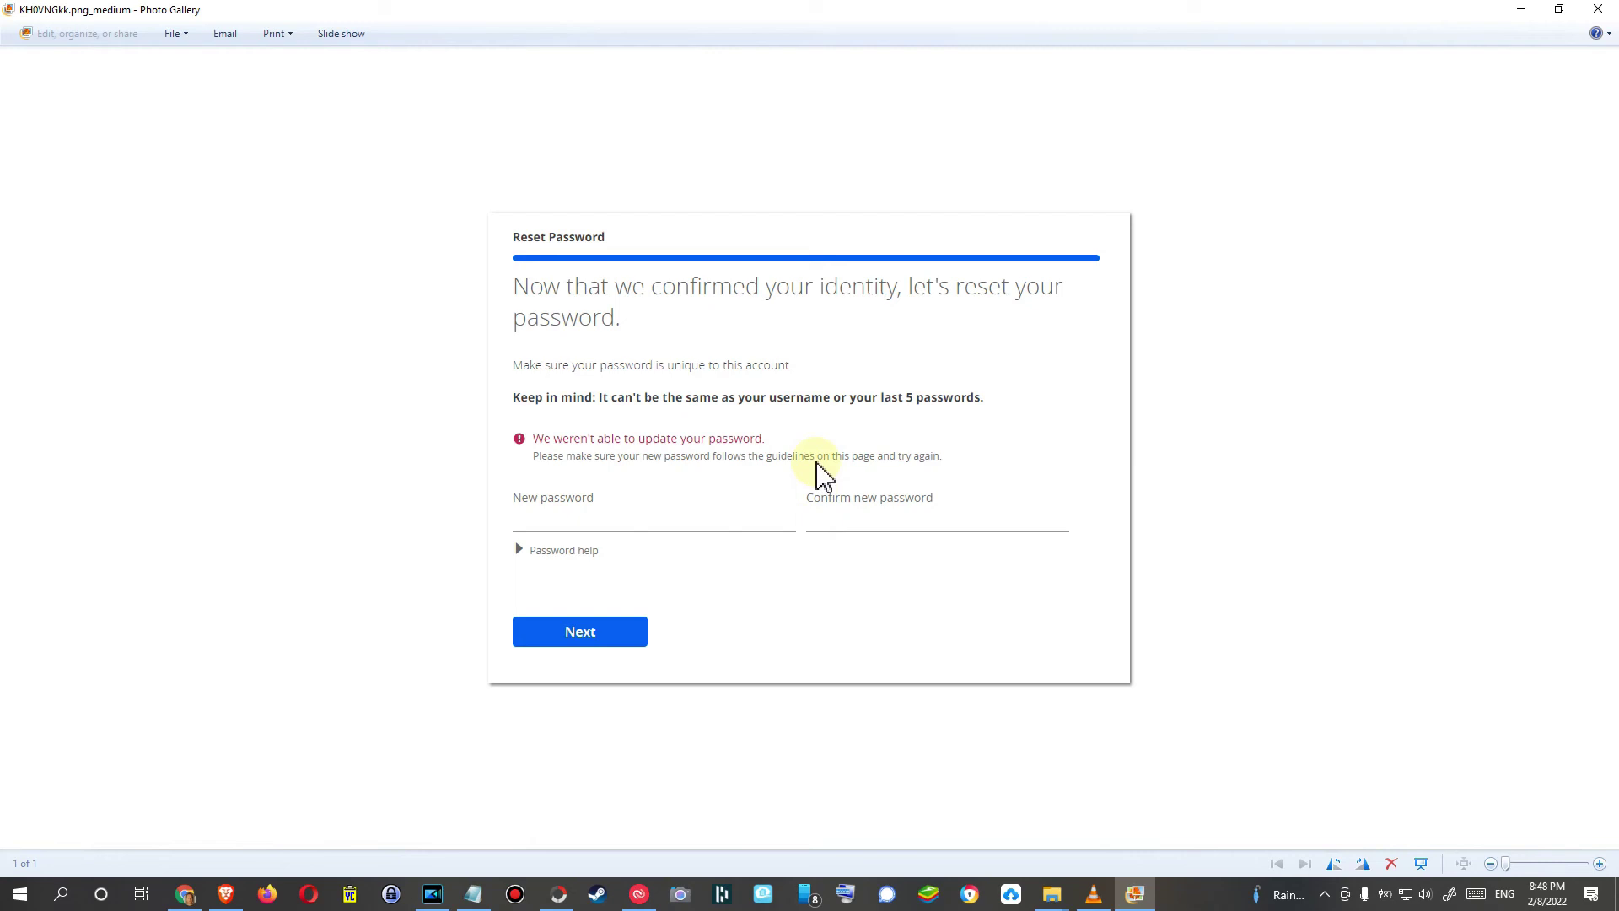
{"action": "left_click", "coordinate": [1602, 10]}
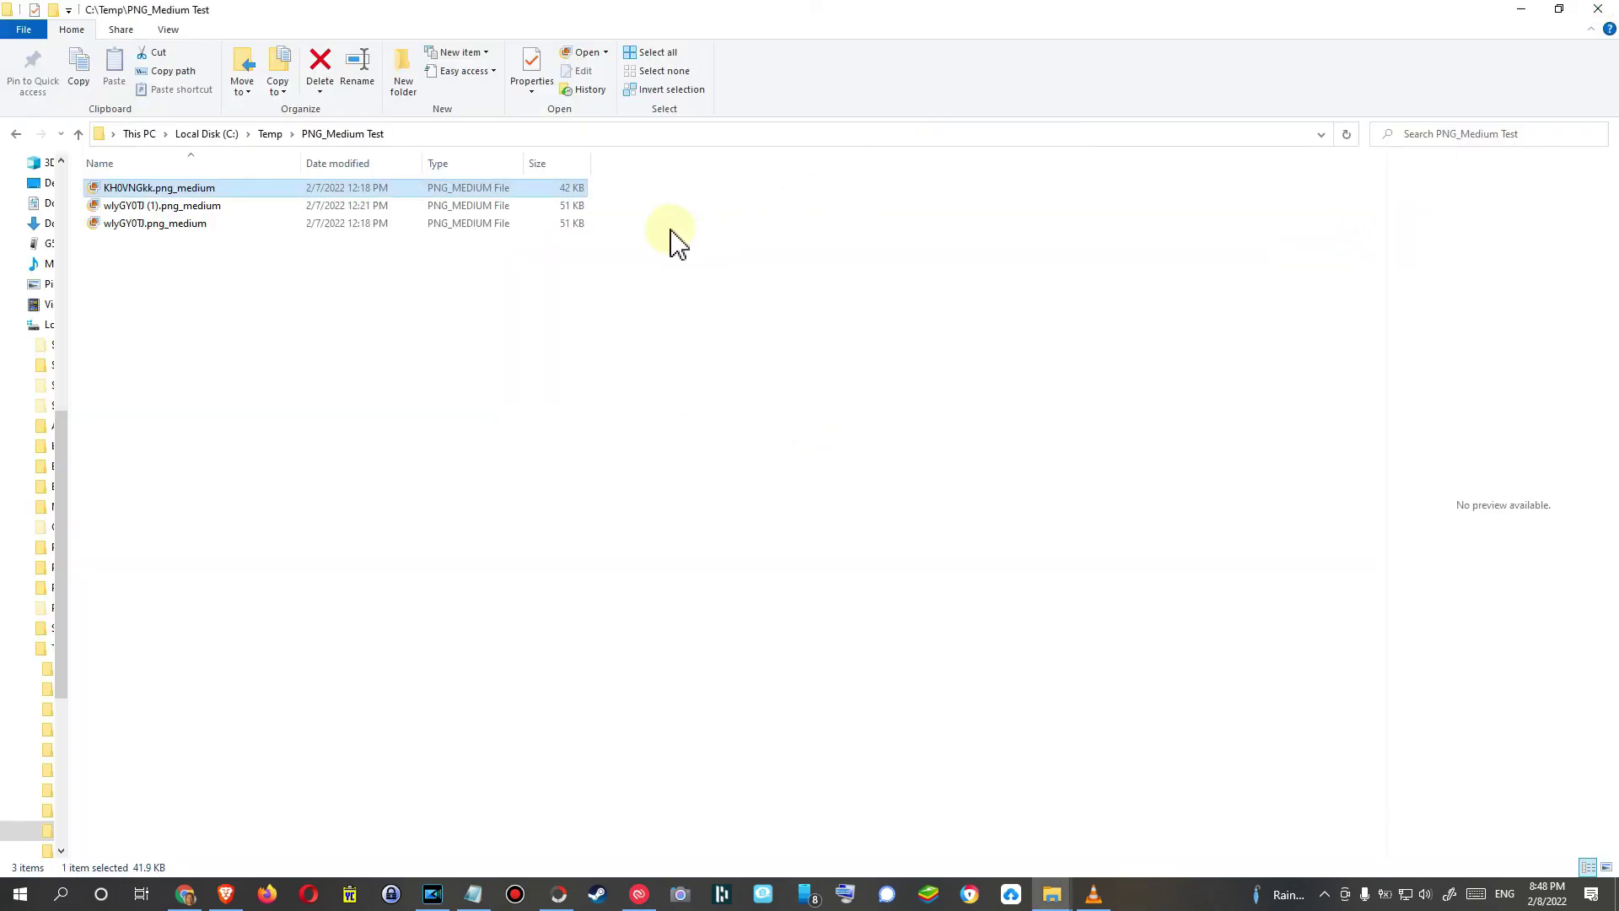
Step: Open wlyGY0TJ (1).png_medium and wlyGY0TJ.png_medium in Photo Gallery in turn, closing each
{"action": "left_click", "coordinate": [221, 205]}
{"action": "double_click", "coordinate": [221, 205]}
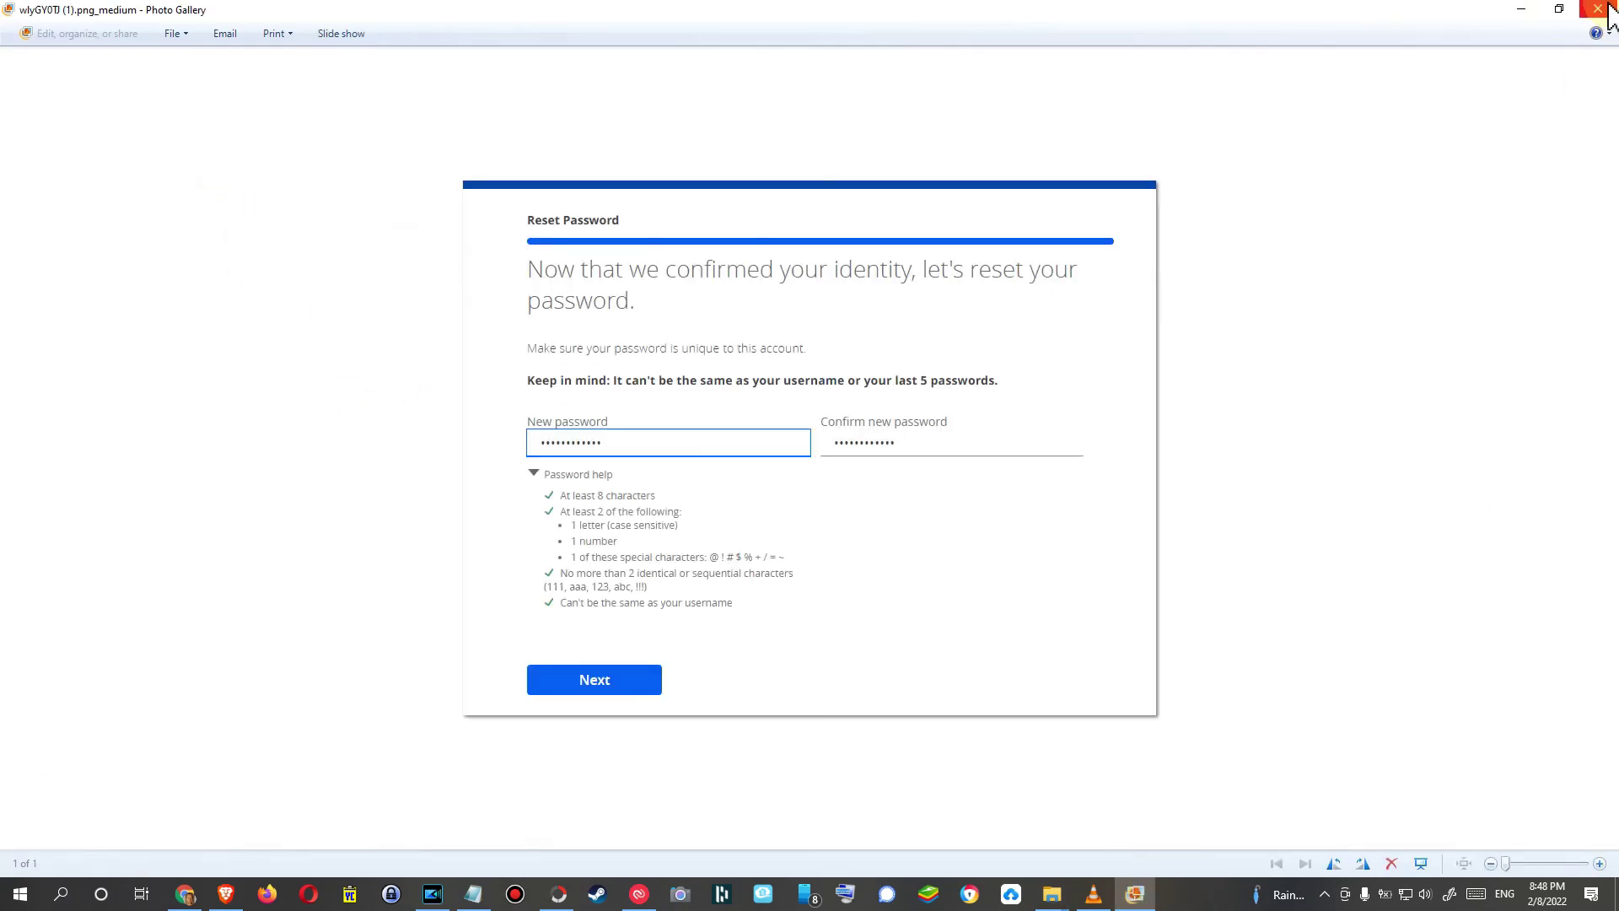
{"action": "left_click", "coordinate": [1602, 10]}
{"action": "left_click", "coordinate": [215, 222]}
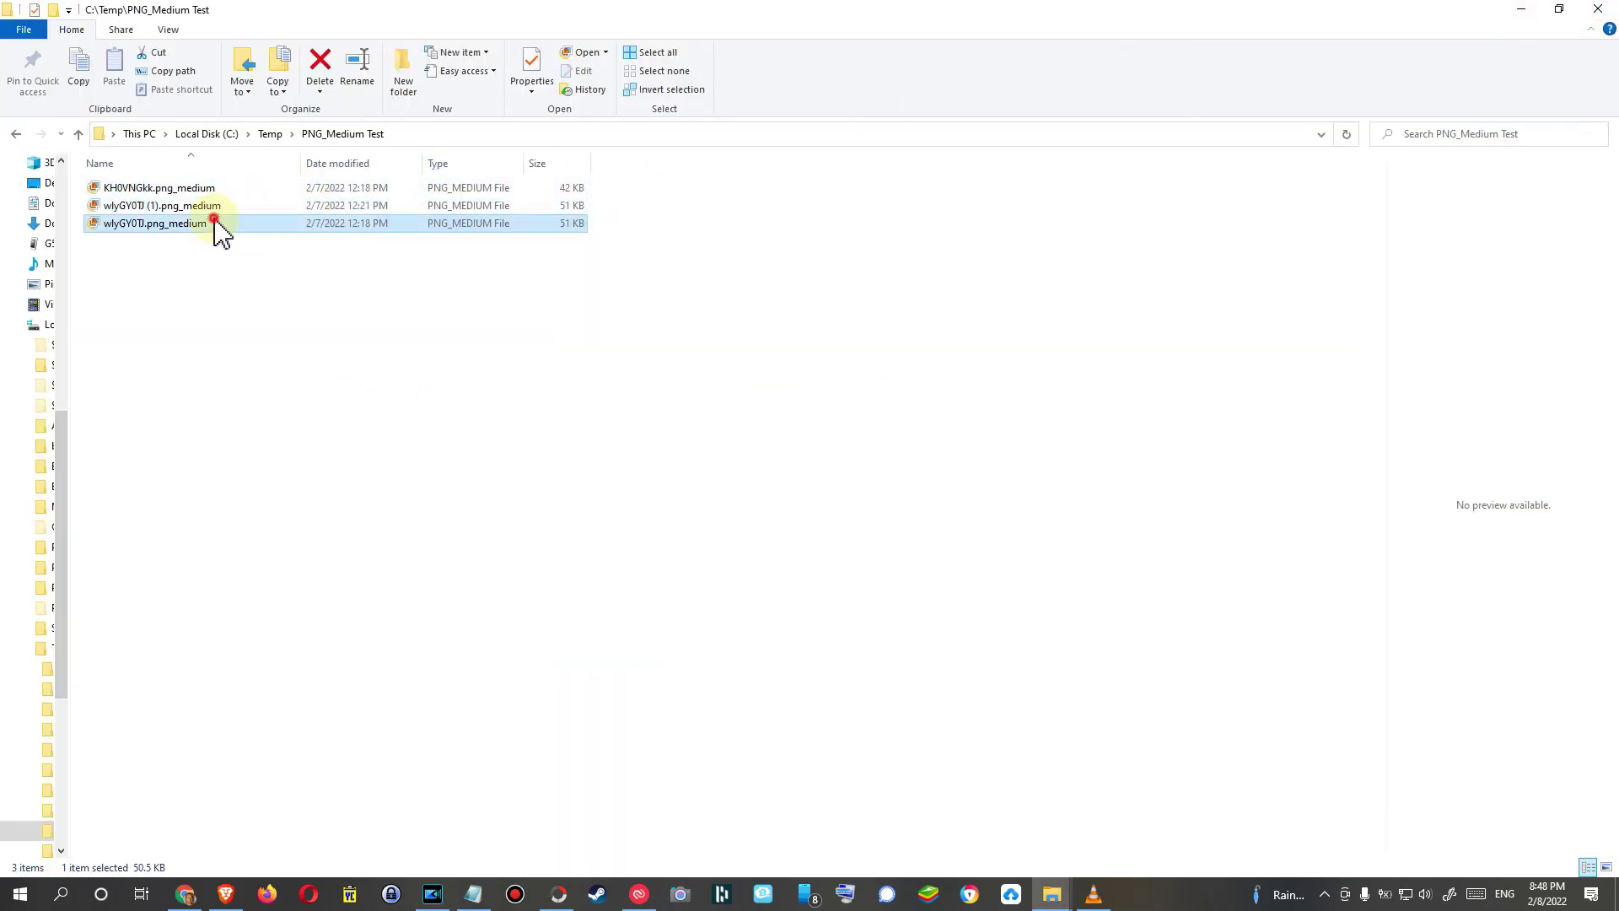
{"action": "double_click", "coordinate": [215, 222]}
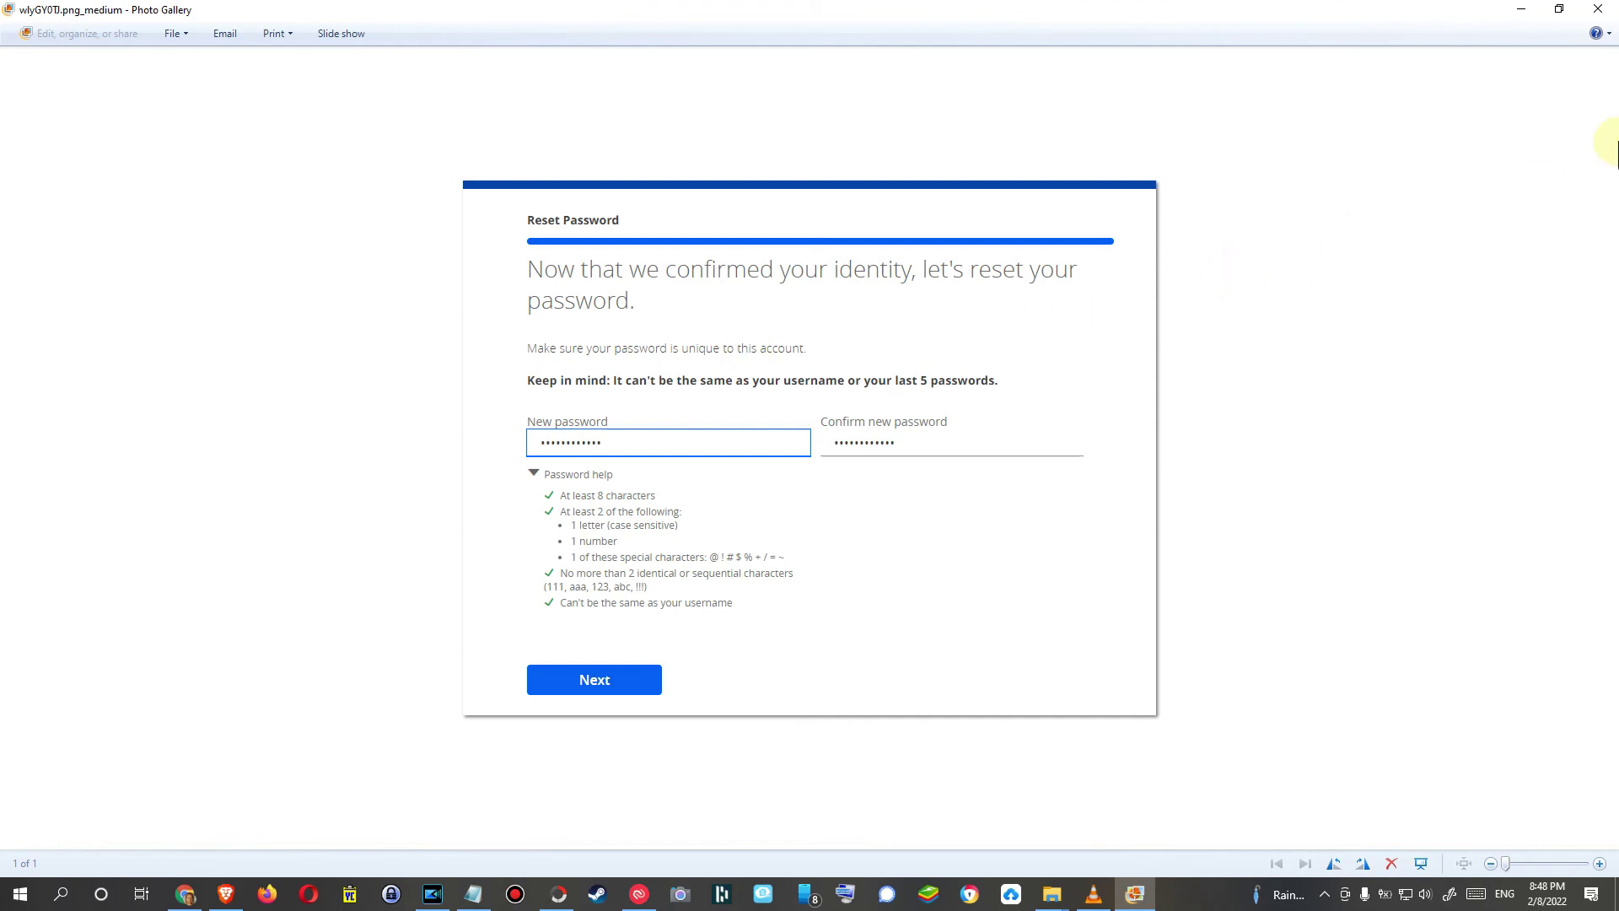
{"action": "left_click", "coordinate": [1598, 9]}
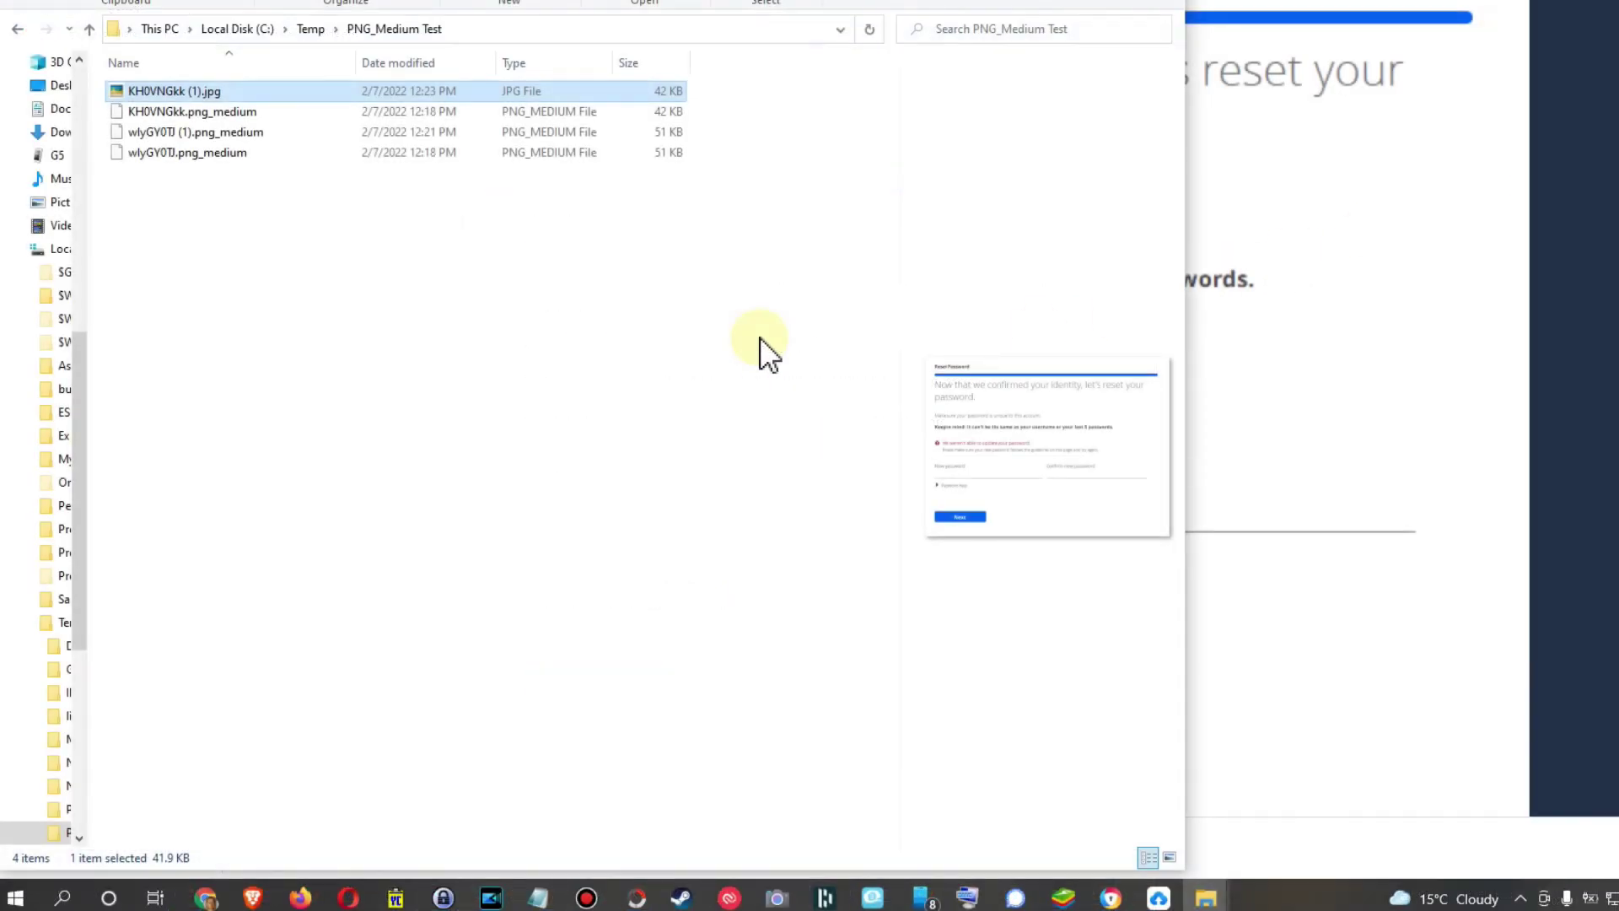